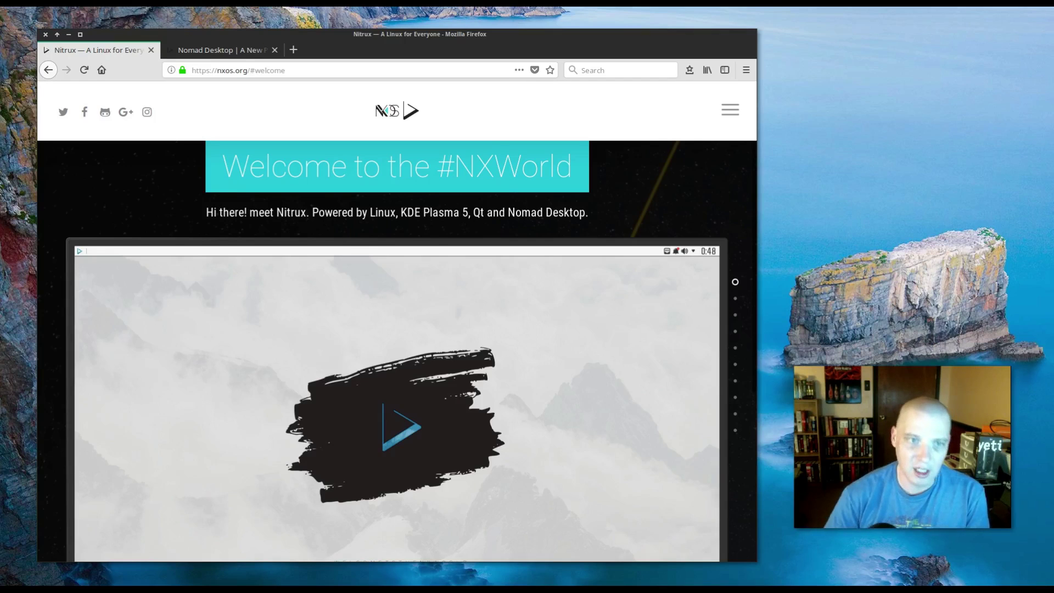
- Scroll through the Nomad Desktop page, then close its tab to return to nxos.org
left_click(222, 50)
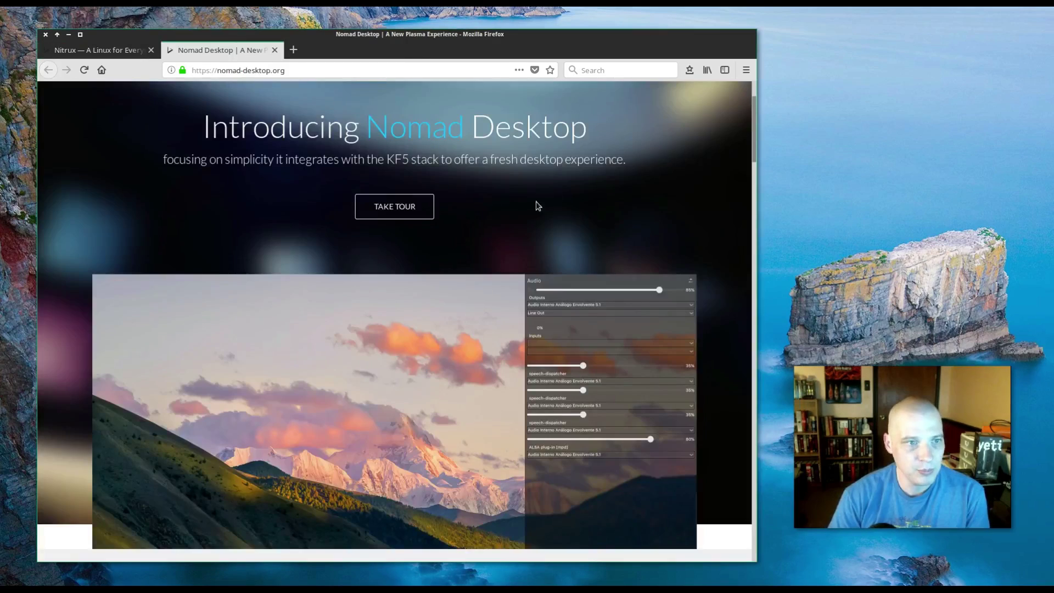
scroll(608, 206, "down", 3)
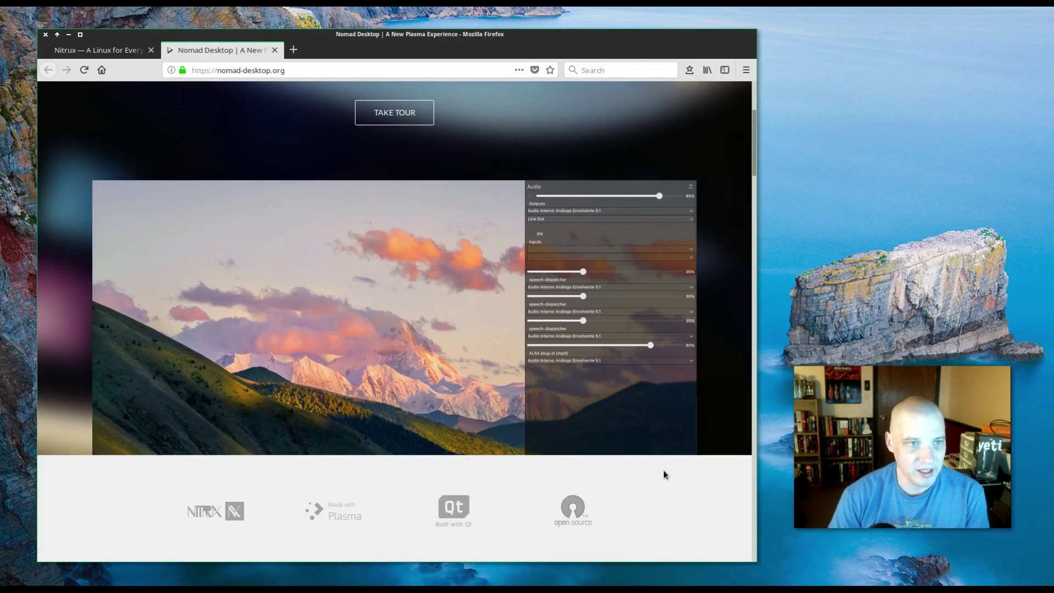
scroll(657, 473, "down", 8)
scroll(680, 378, "down", 8)
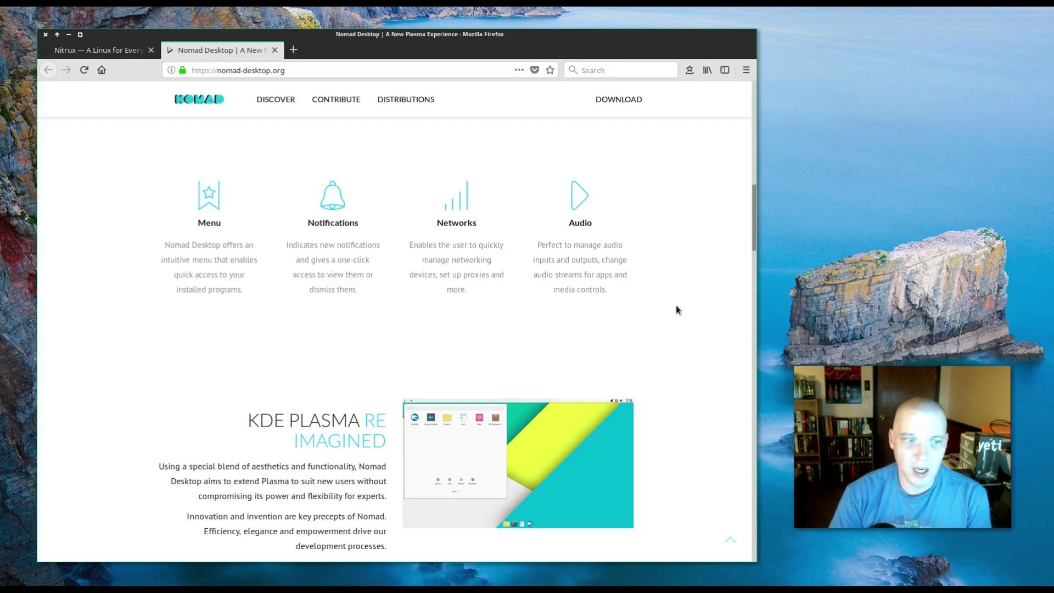
scroll(676, 310, "down", 10)
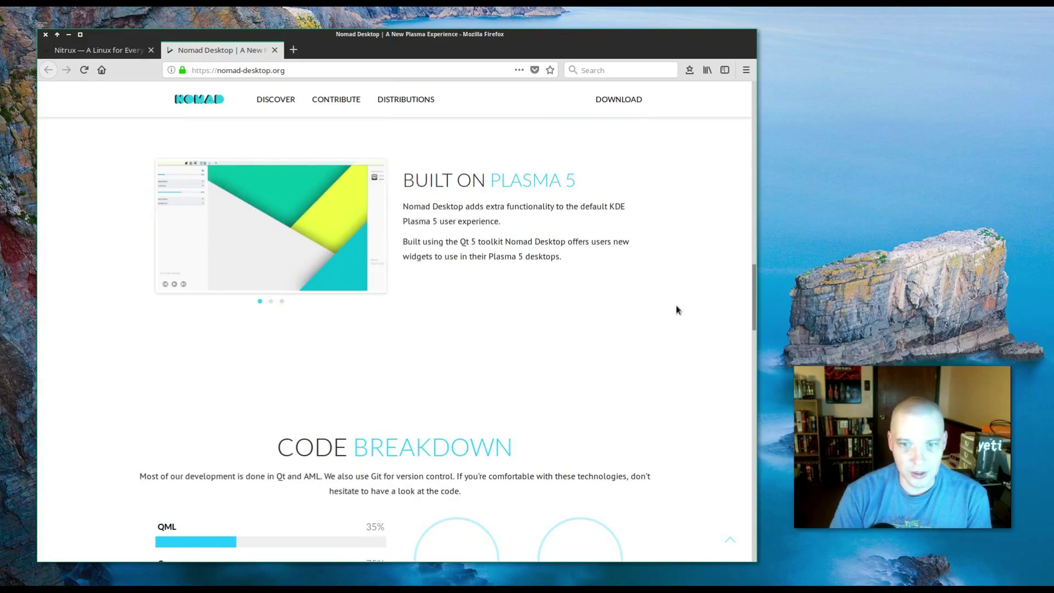
scroll(676, 307, "down", 5)
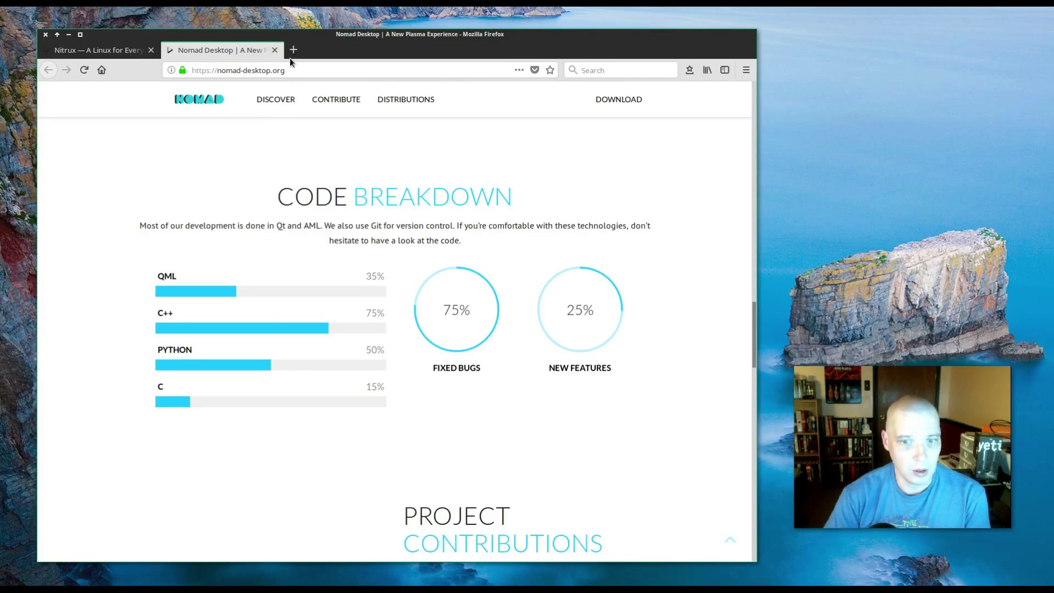
left_click(275, 51)
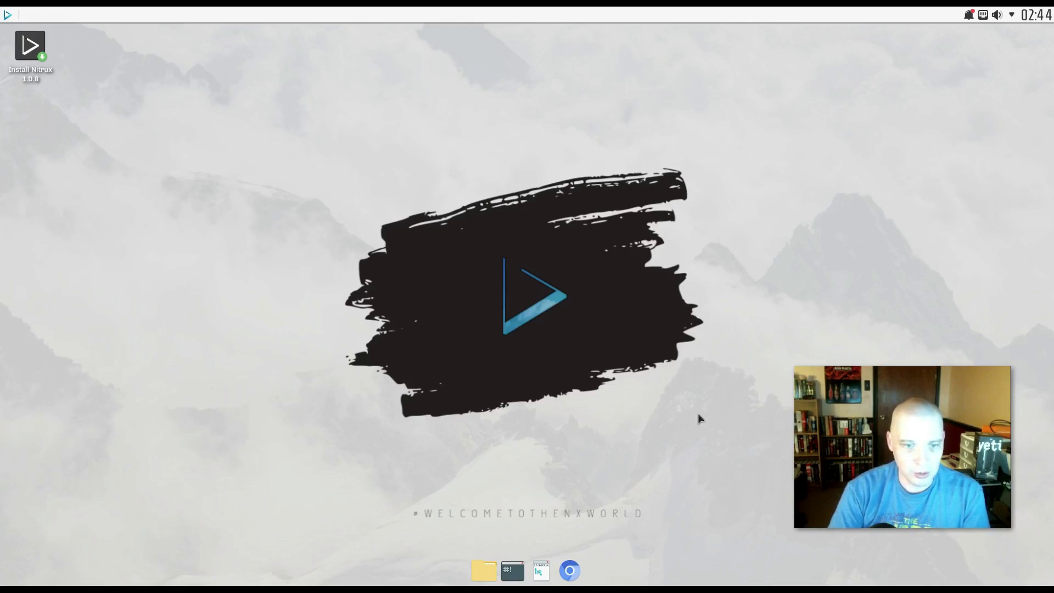
- Open and dismiss the top-left launcher menu on the Nitrux live desktop
left_click(10, 12)
left_click(631, 340)
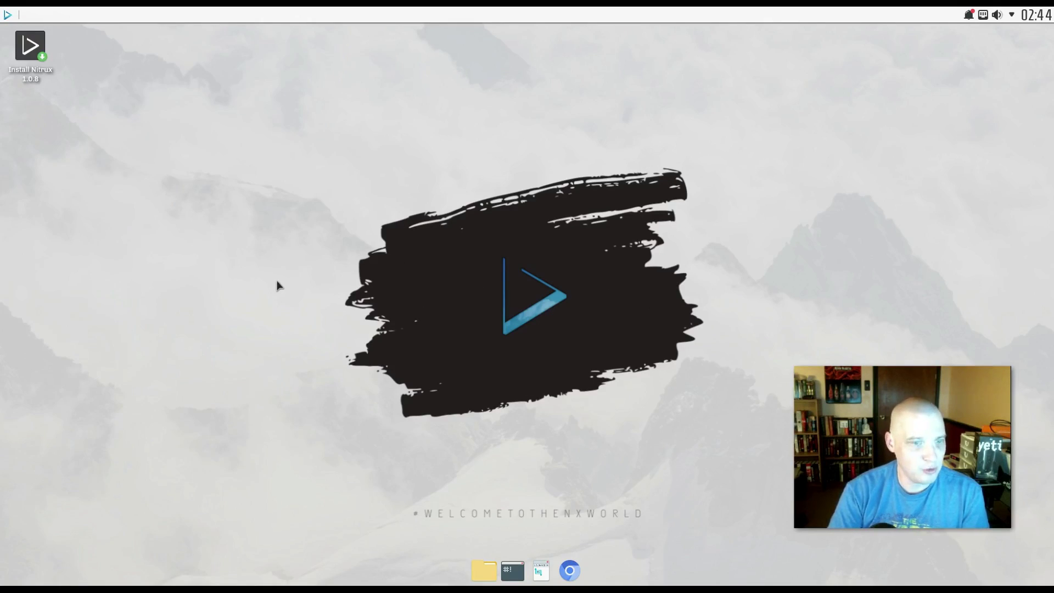
- Launch the Nitrux installer and set the timezone to America/Chicago
left_click(31, 54)
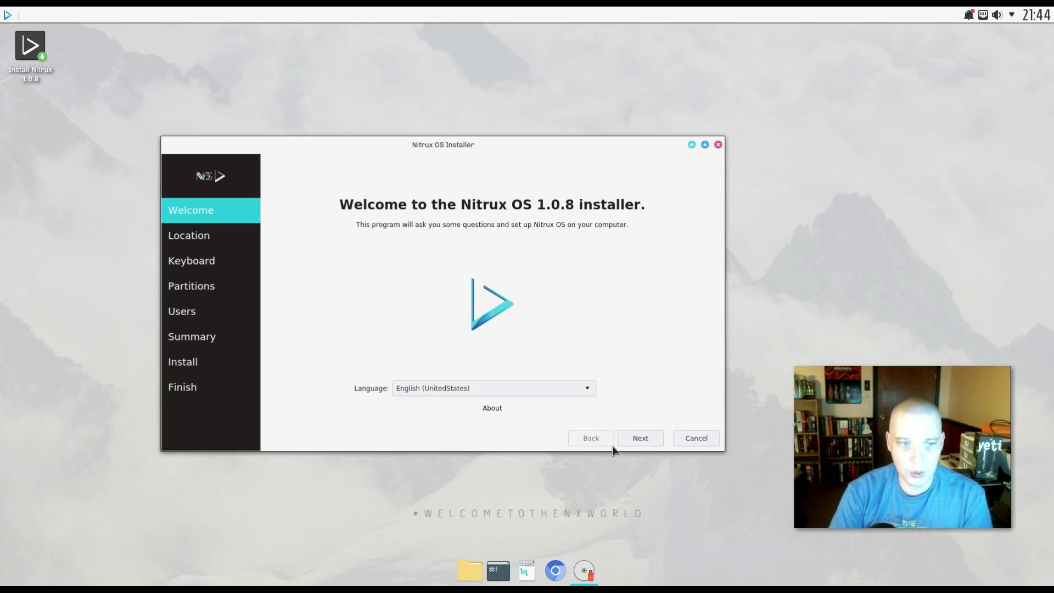
left_click(639, 438)
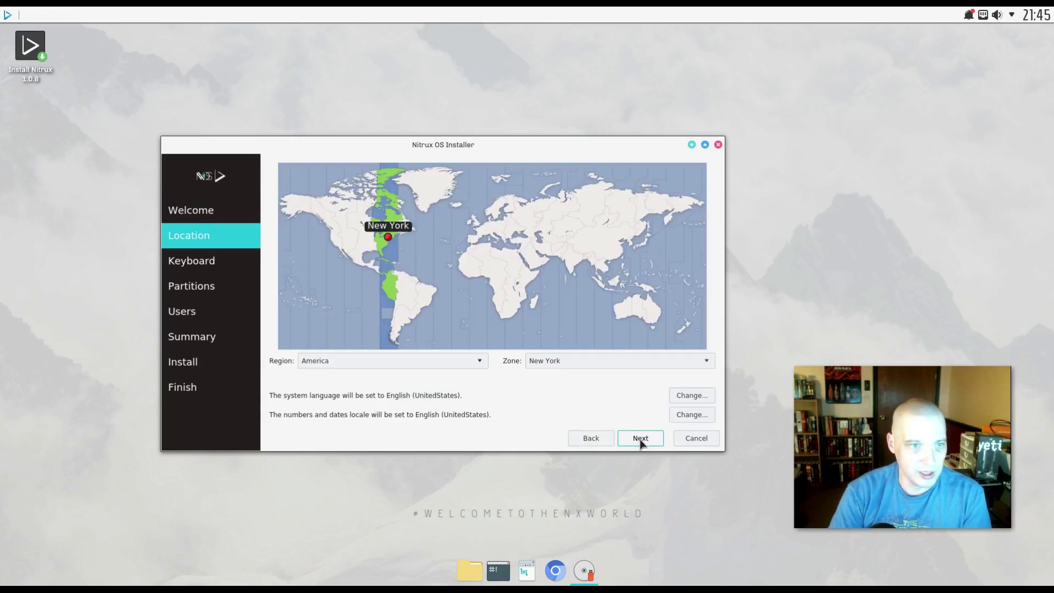
left_click(372, 239)
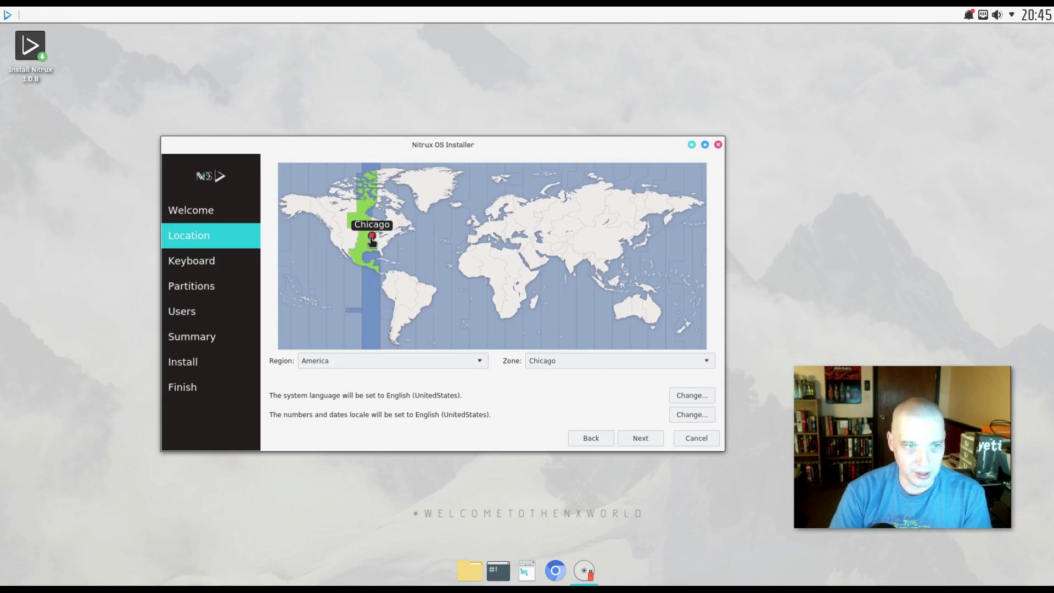
left_click(640, 438)
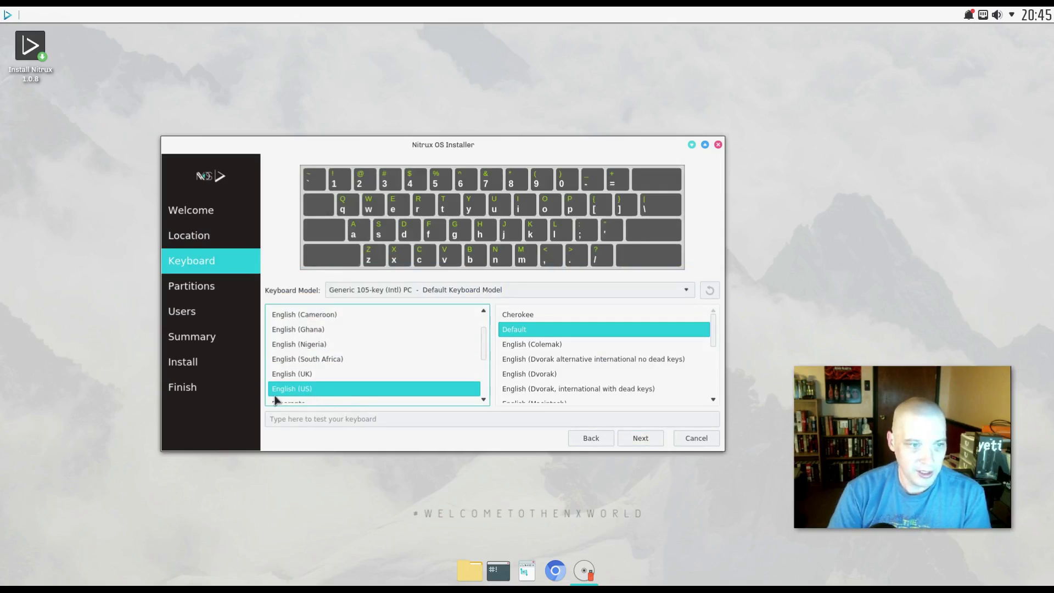
- Test the English (US) keyboard by typing 'This is a test', then continue to partitioning
left_click(311, 419)
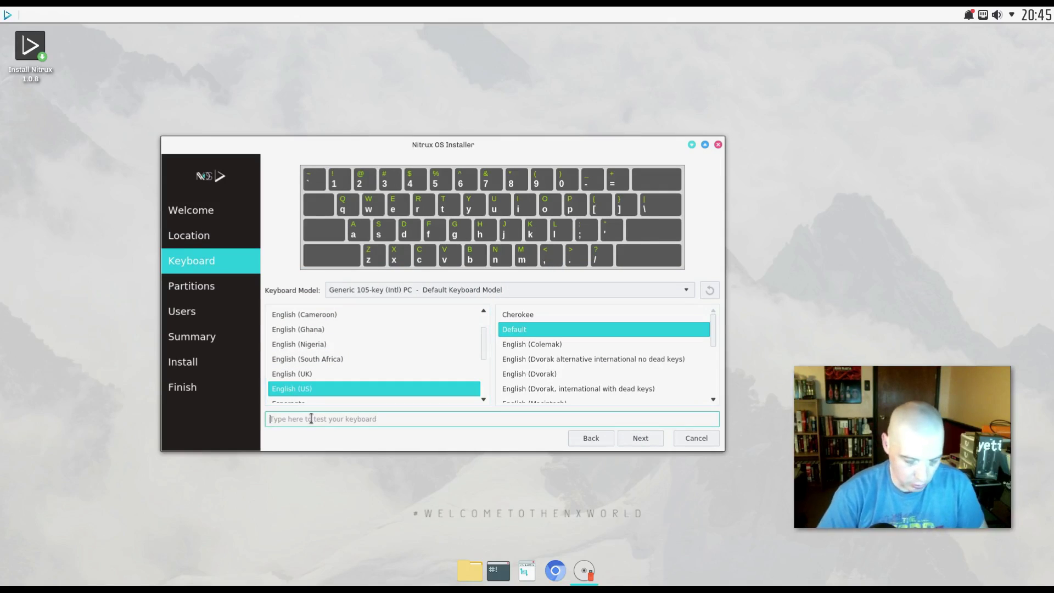
type("This is")
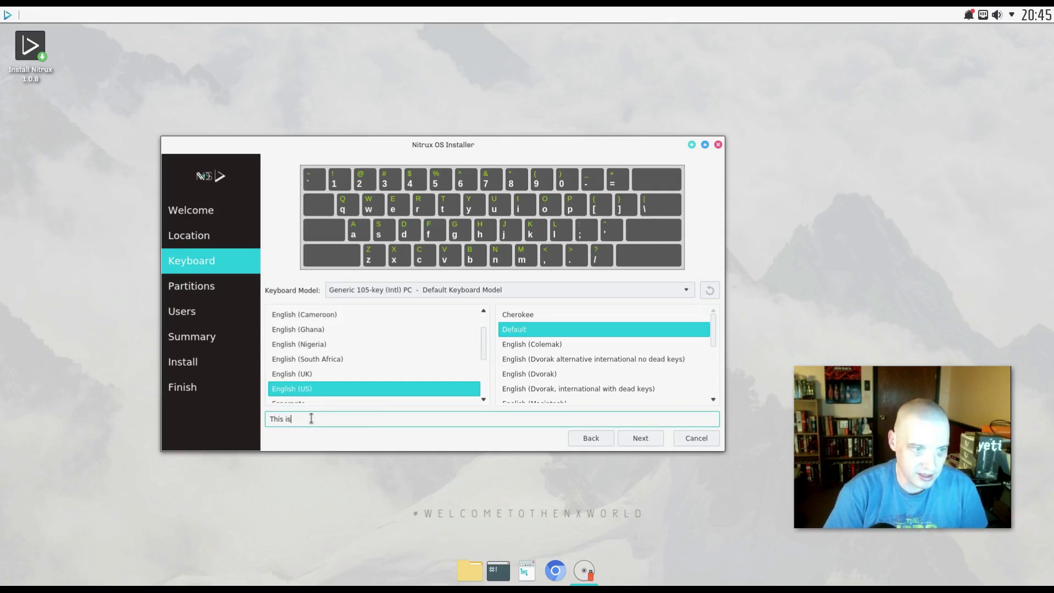
type(" a test")
left_click(653, 437)
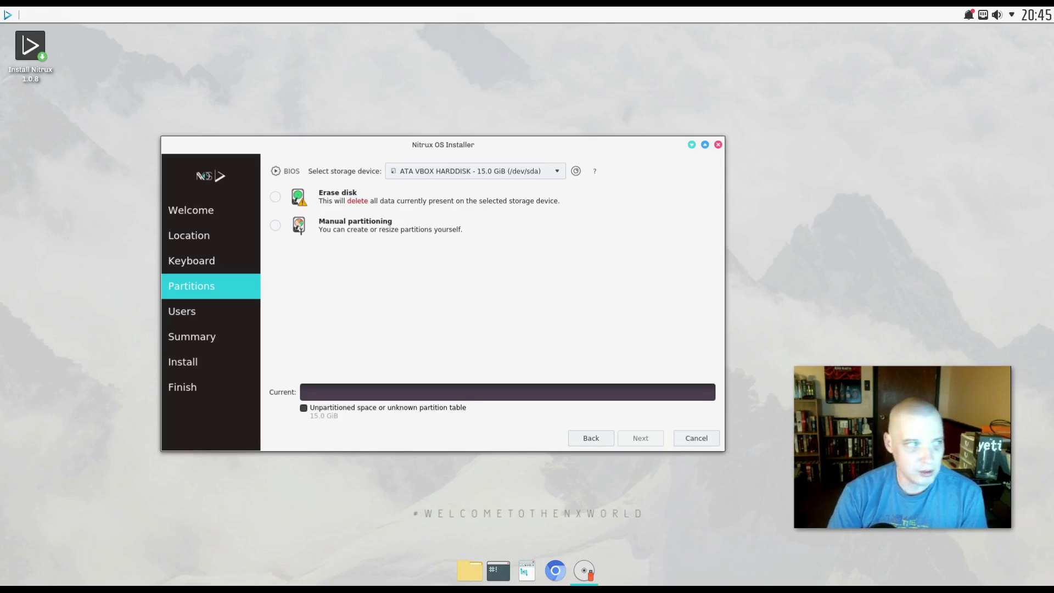
- Choose Erase disk on the 15.0 GiB drive, enter the user account details, and reach the Summary
left_click(330, 197)
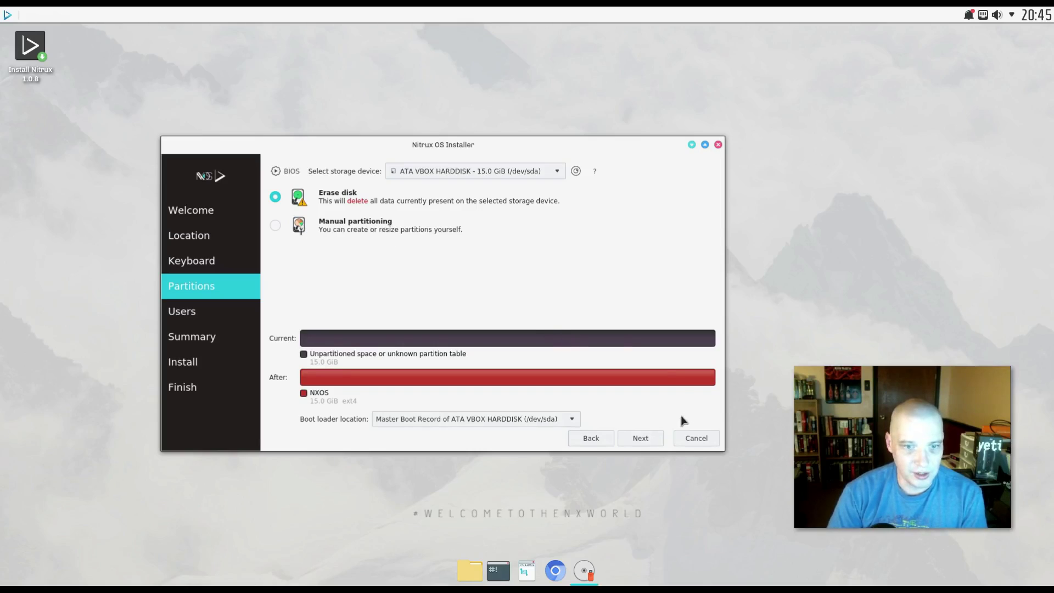
left_click(635, 440)
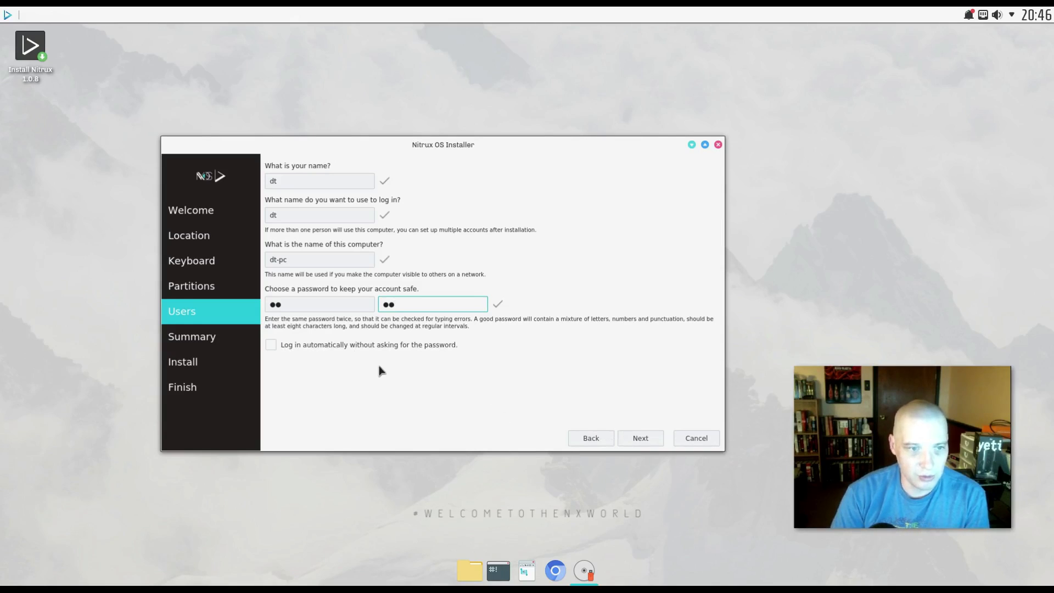
left_click(643, 439)
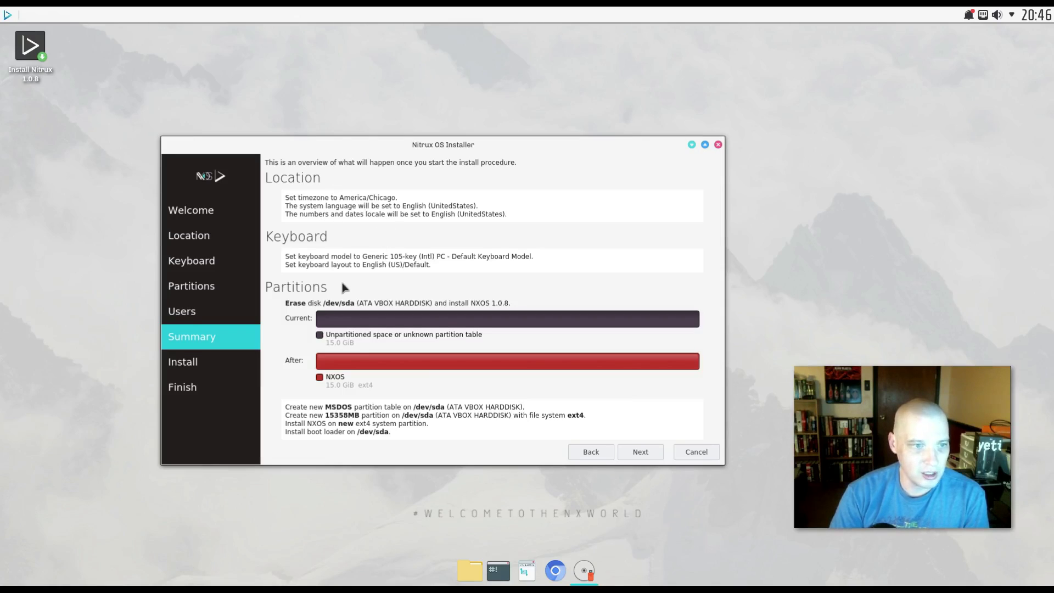
- Start the Nitrux installation and let it finish and reboot to the login screen
left_click(630, 452)
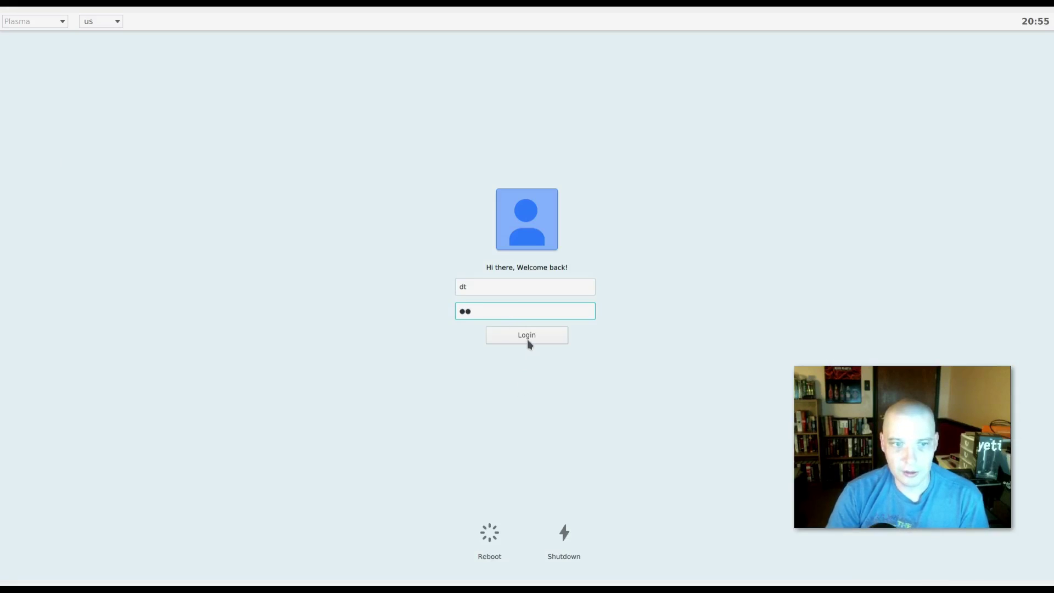
- Log in to the installed Nitrux system to reach the Nomad desktop with Home and Trash
left_click(528, 341)
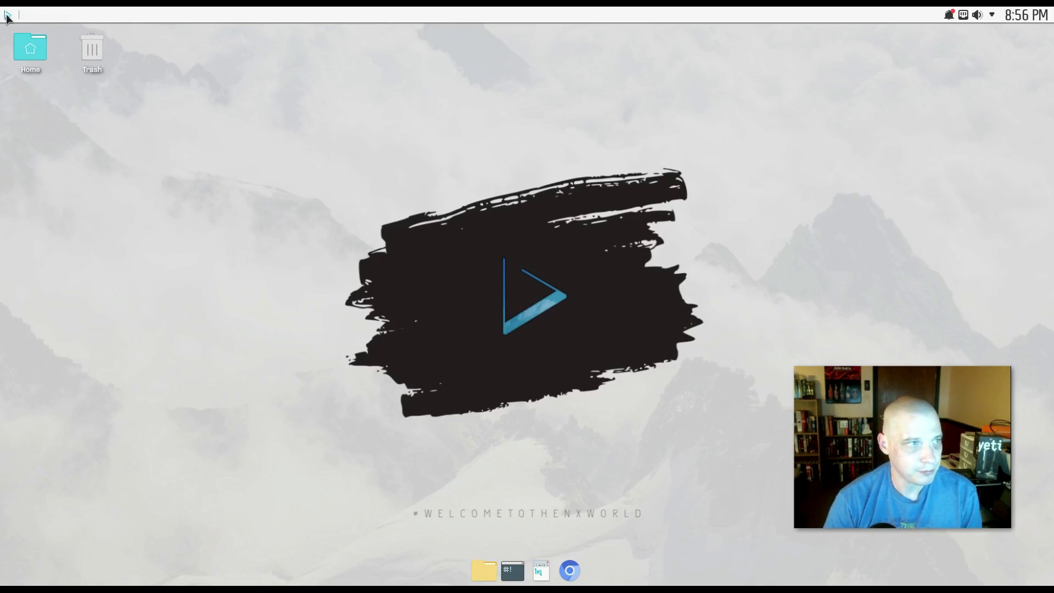
- Show the launcher's full app grid and start the Babe music player
left_click(8, 17)
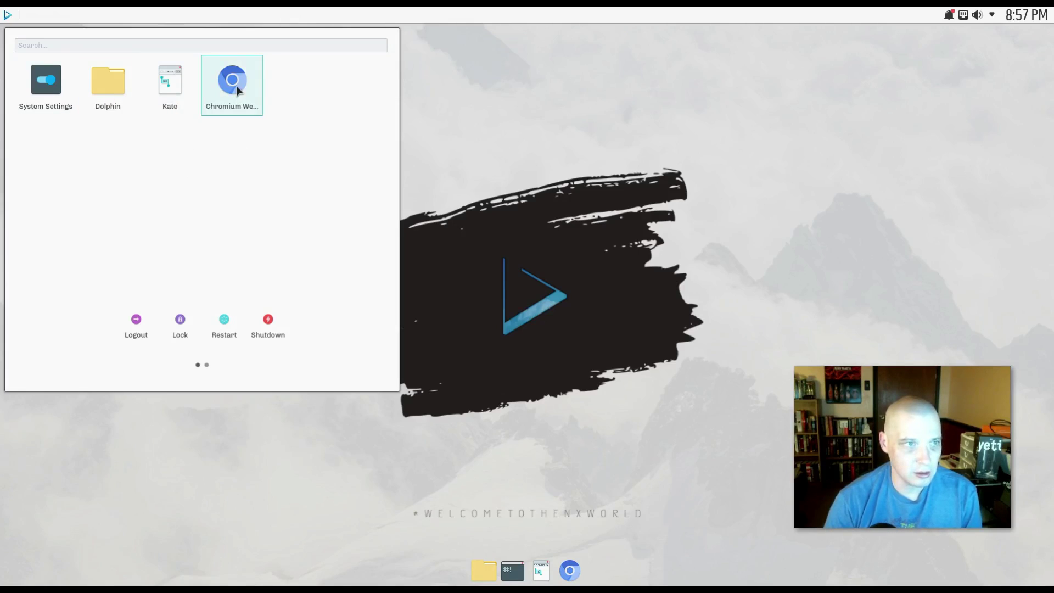
left_click(207, 365)
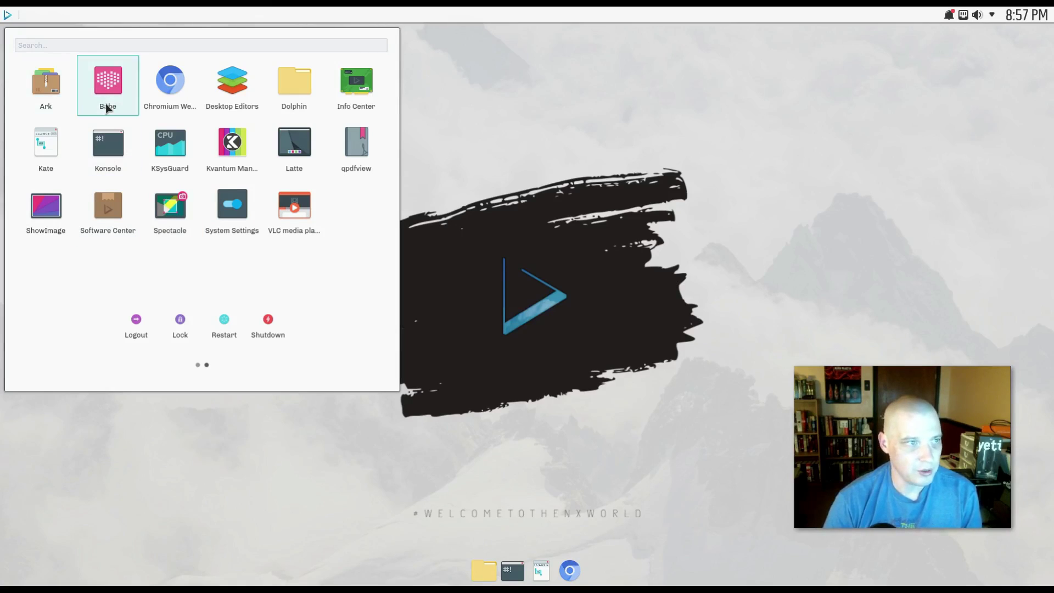
left_click(107, 82)
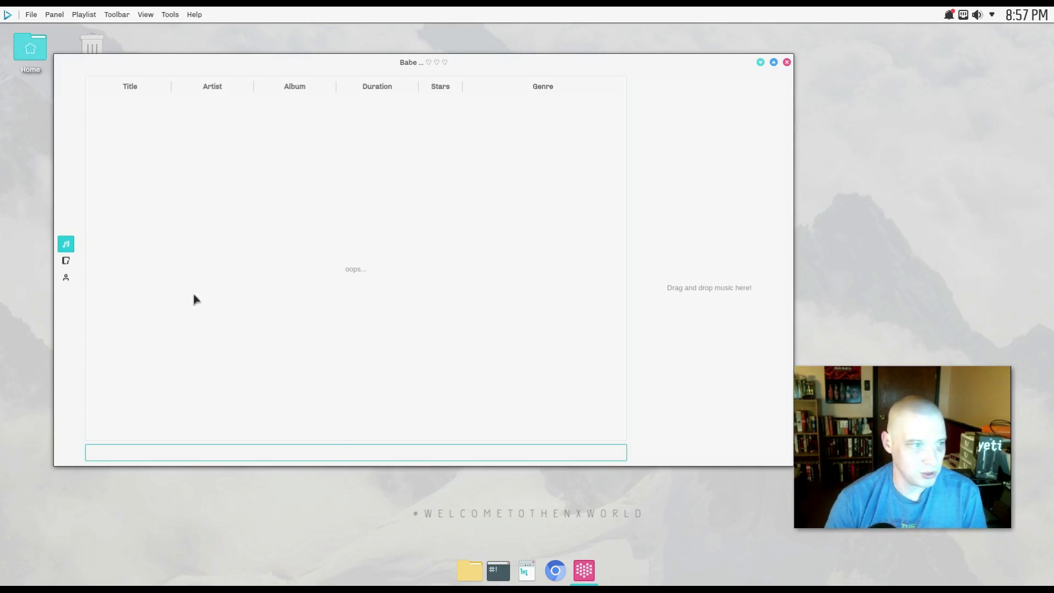
- Browse two Babe library views, then close Babe
left_click(64, 263)
left_click(64, 279)
left_click(787, 62)
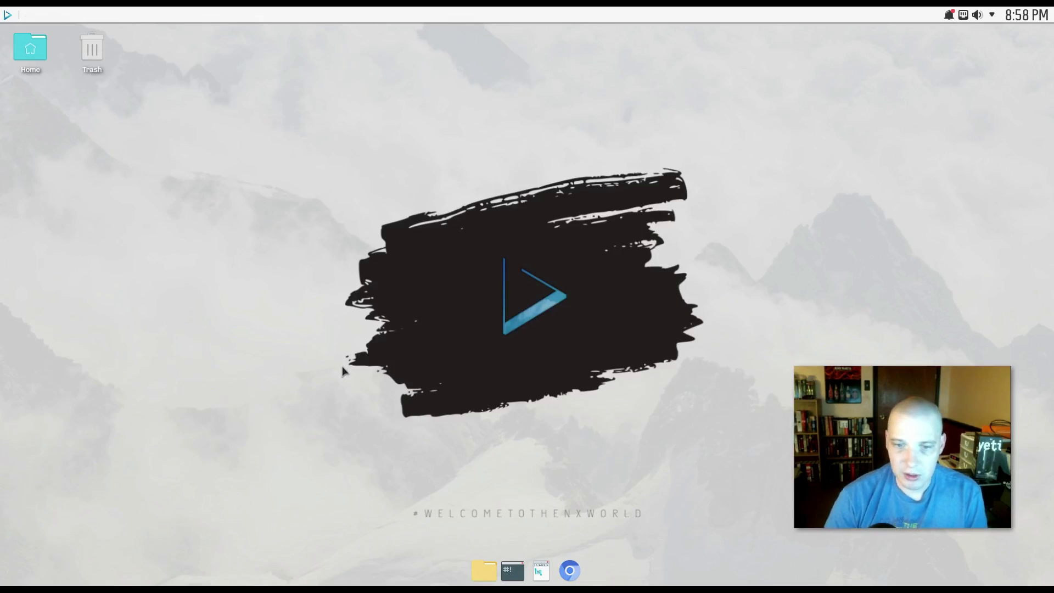
- Launch Chromium to check its version info, then return to the app launcher
key("super")
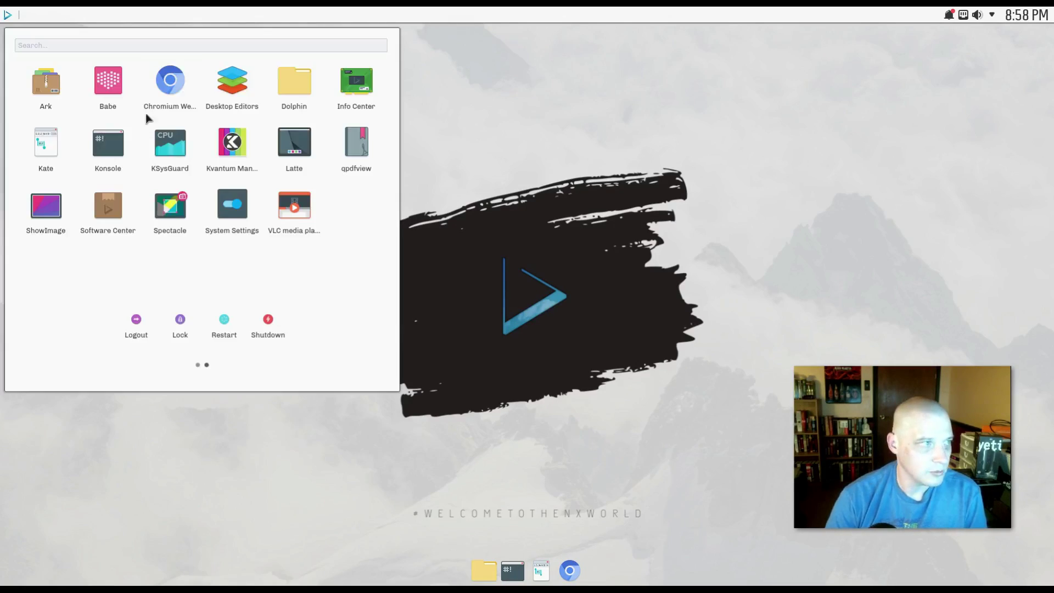
left_click(169, 80)
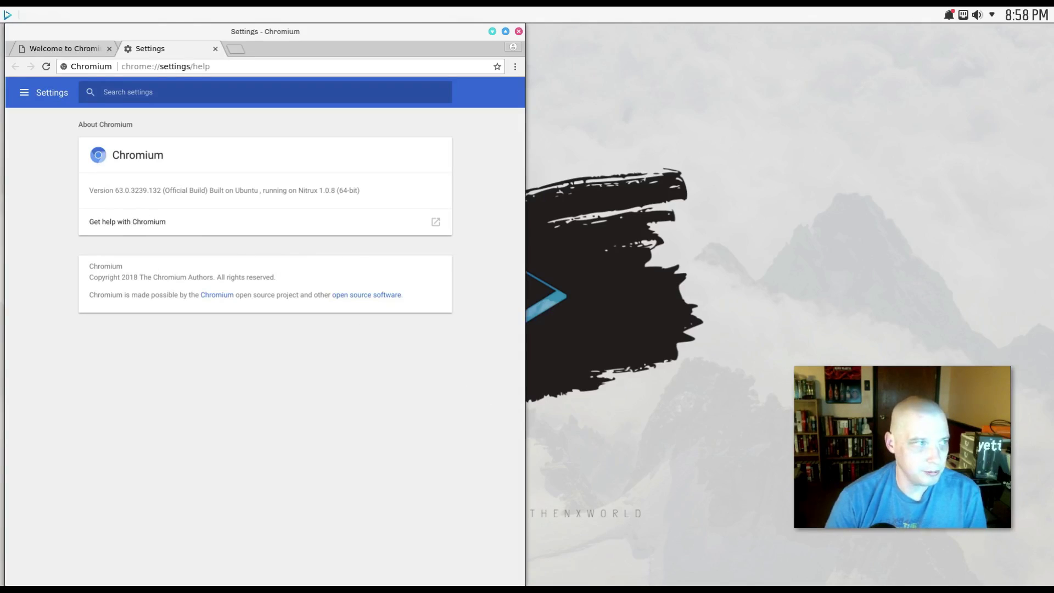
key("super")
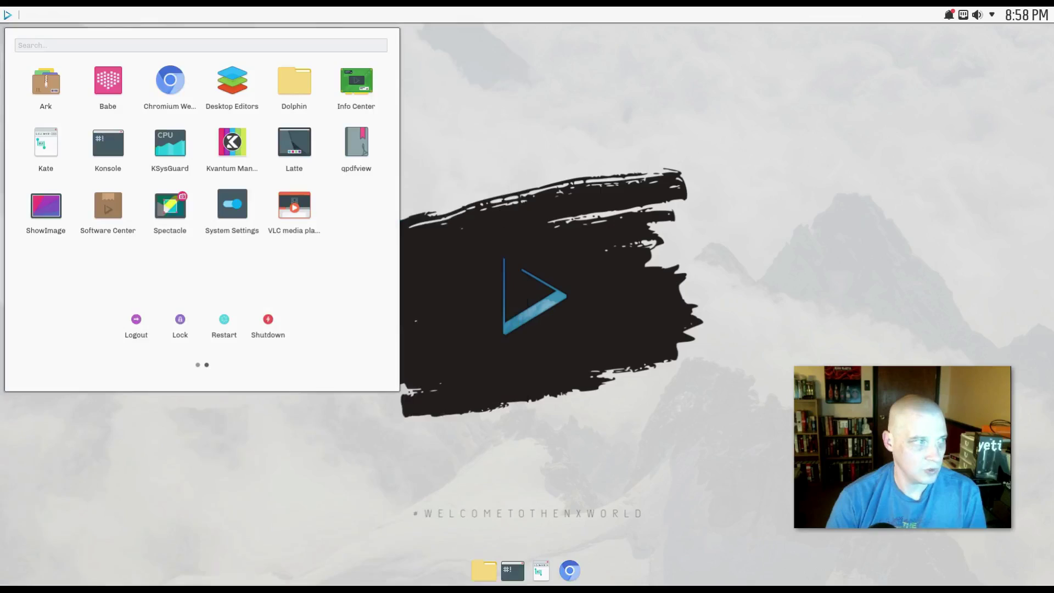
- Launch ONLYOFFICE Desktop Editors, view its About page showing 4.8.6.386, then close it
left_click(251, 91)
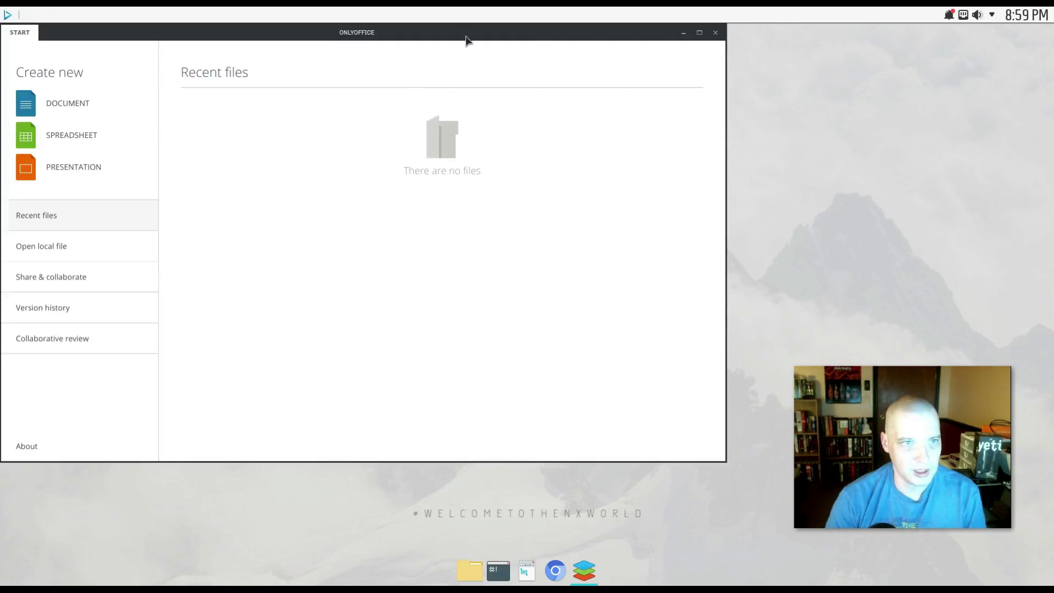
left_click_drag(458, 35, 494, 42)
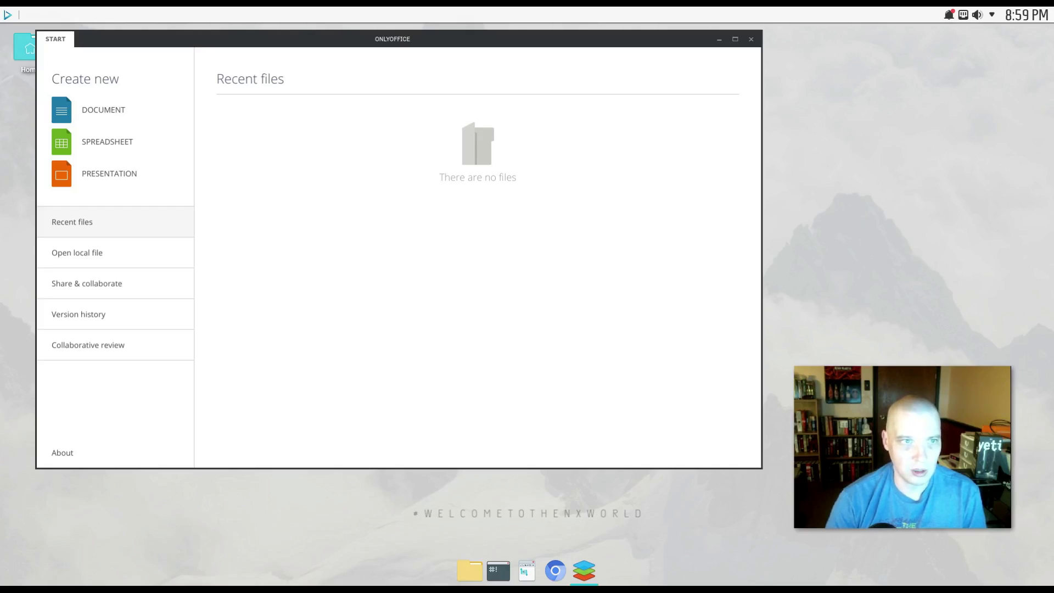
left_click(62, 452)
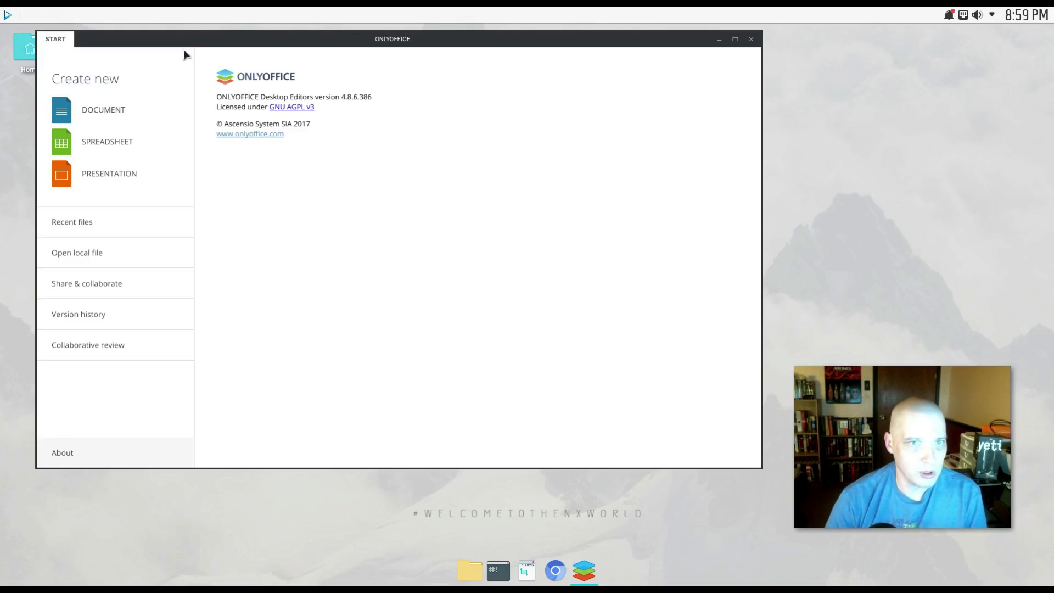
key("alt+F4")
left_click(7, 14)
- Open Dolphin, move its window toward the middle, then close it
left_click(292, 104)
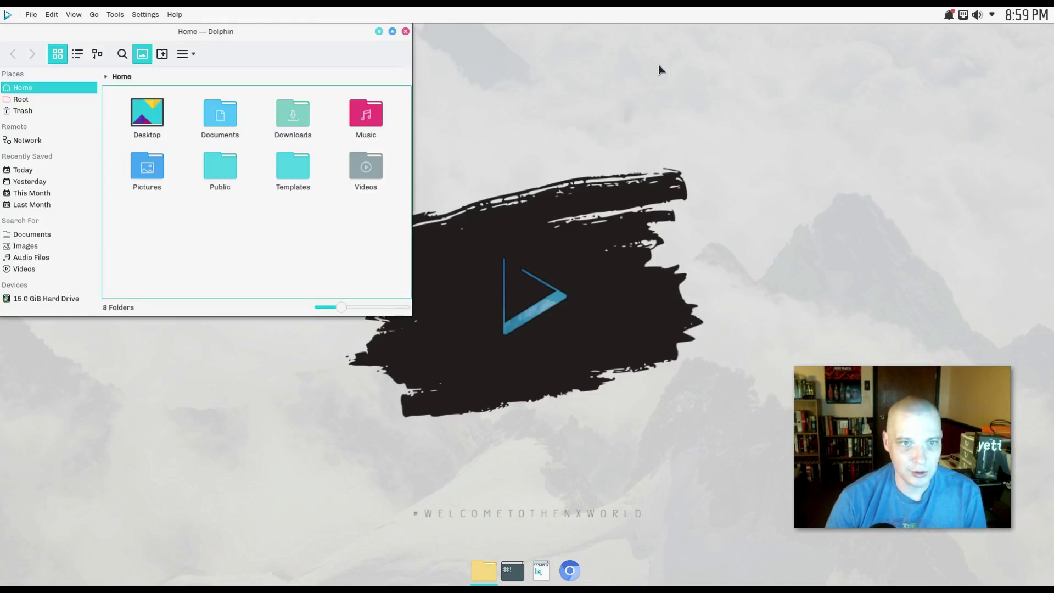
left_click_drag(405, 31, 521, 107)
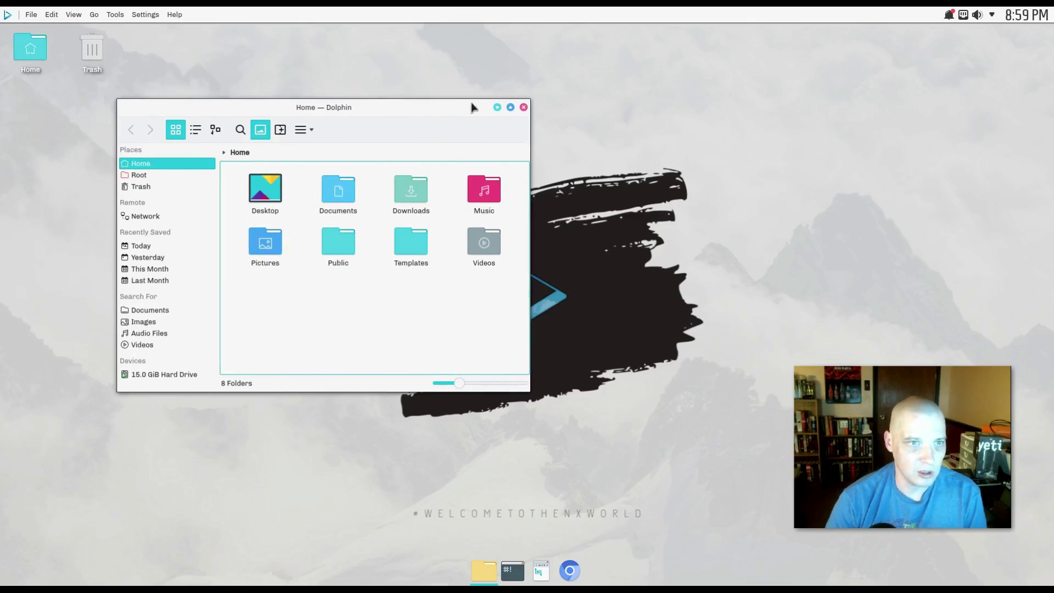
left_click(523, 107)
- Launch Info Center, centre its window, and scroll the About System details for Nitrux 1.0.8
key("super")
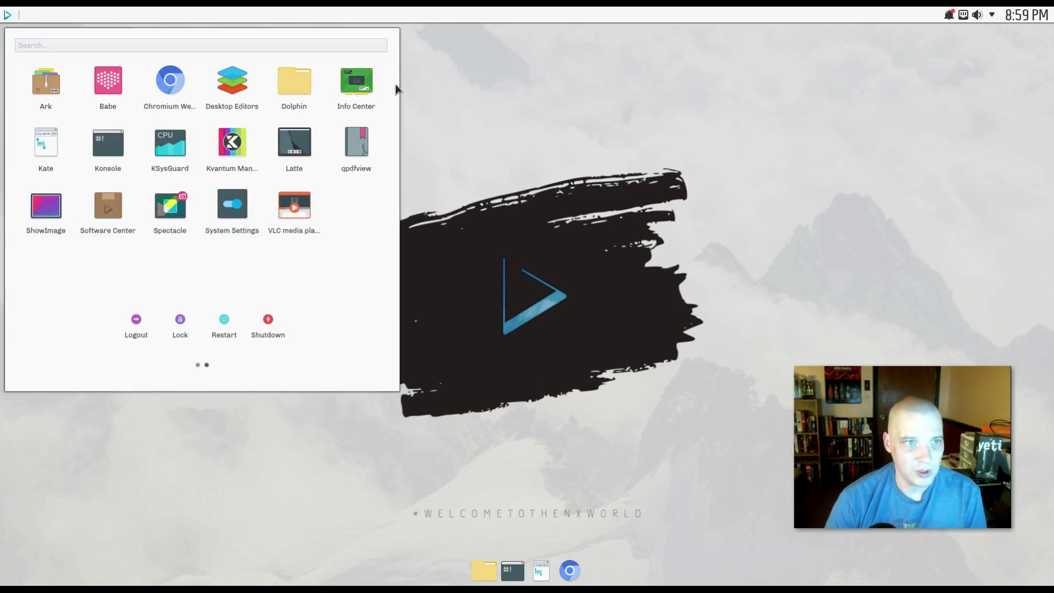
left_click(366, 91)
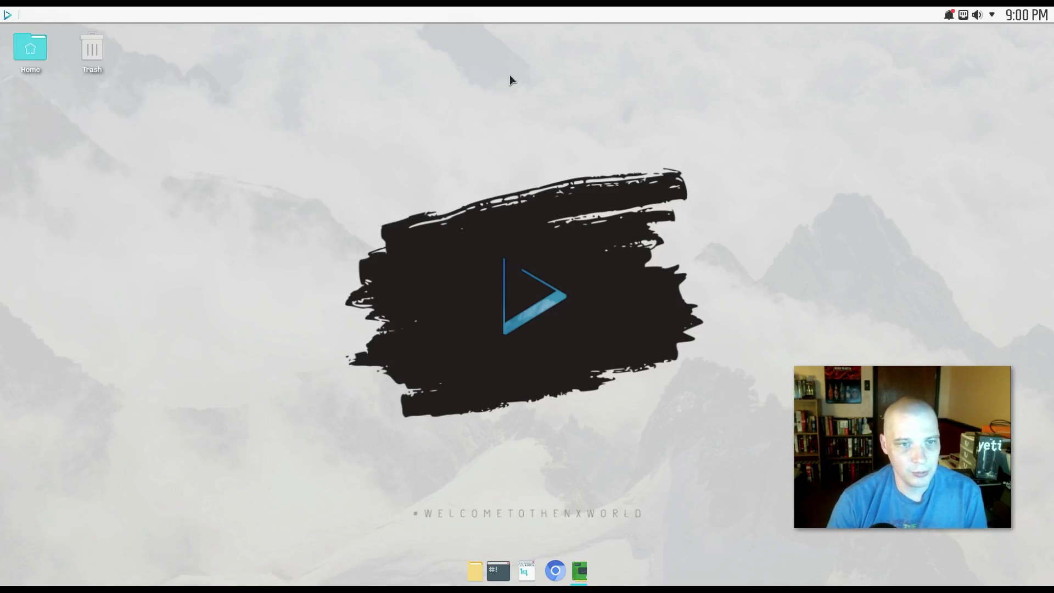
left_click_drag(185, 32, 356, 98)
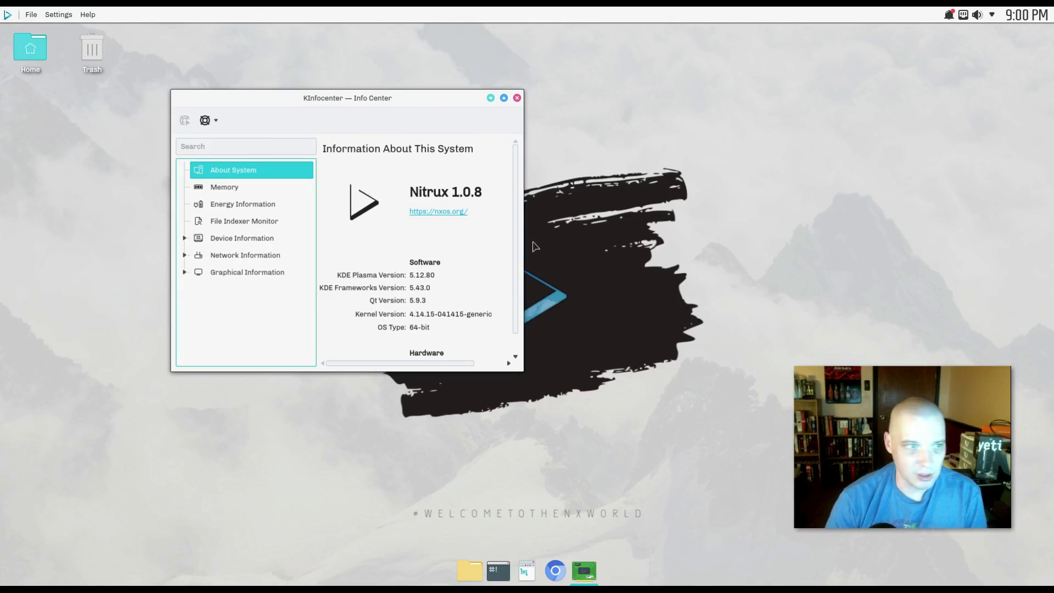
scroll(430, 241, "down", 1)
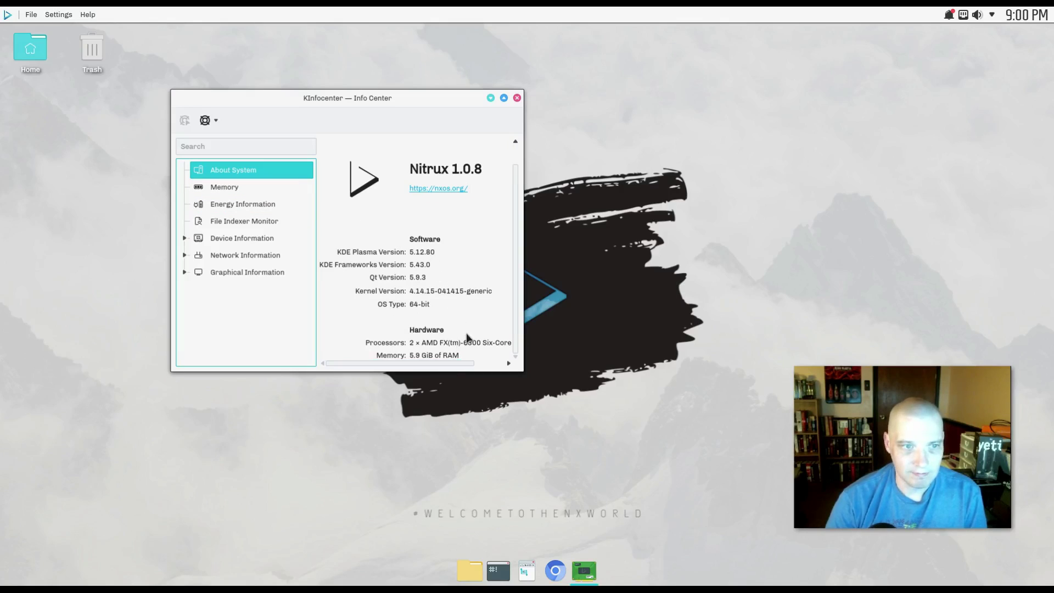
scroll(452, 225, "up", 1)
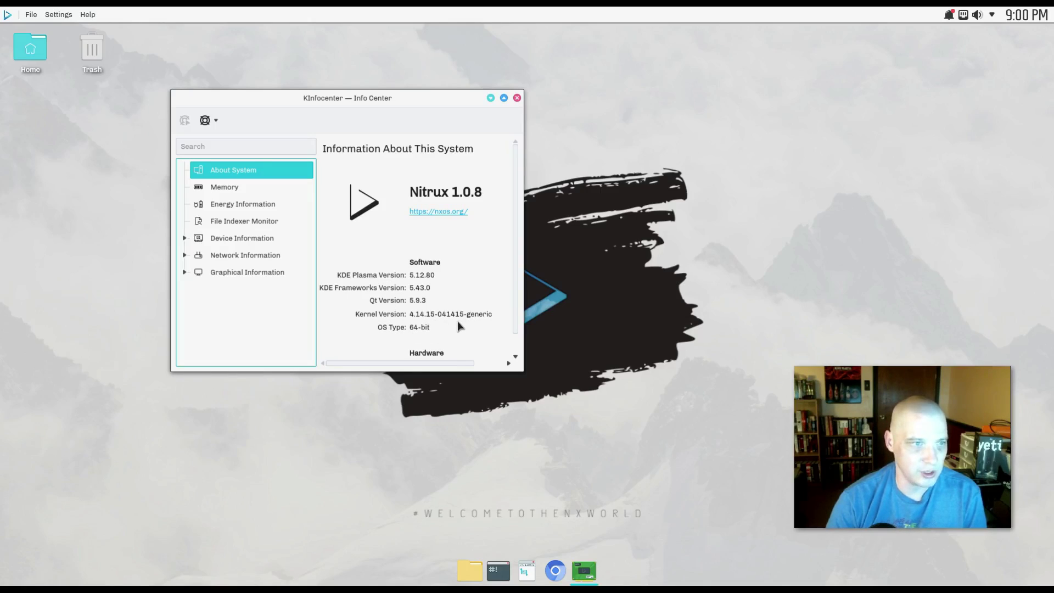
- Show Info Center's Memory page and widen the window to see the memory charts
left_click(252, 188)
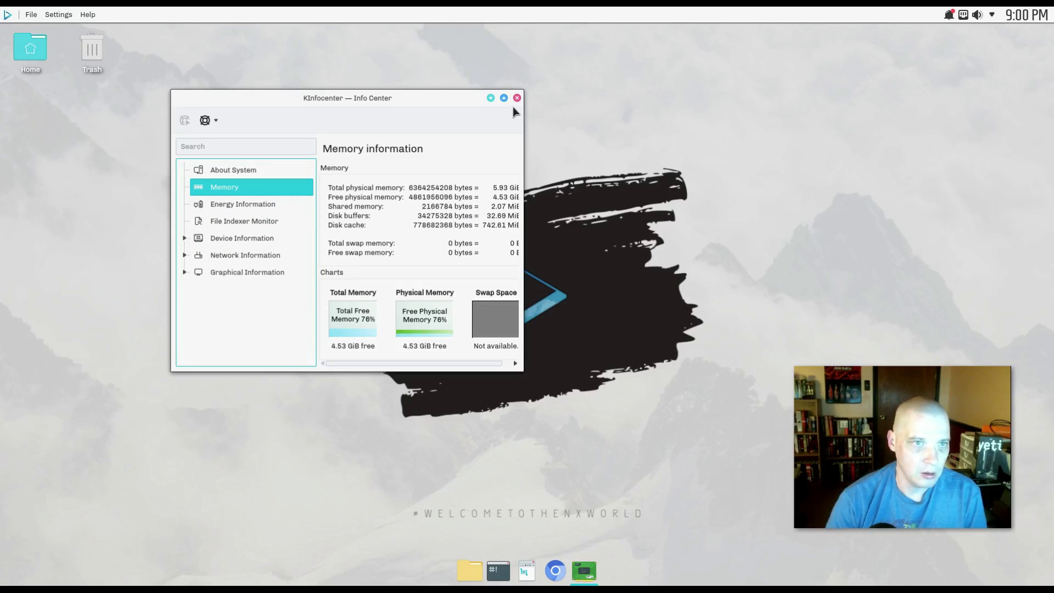
left_click_drag(521, 89, 733, 82)
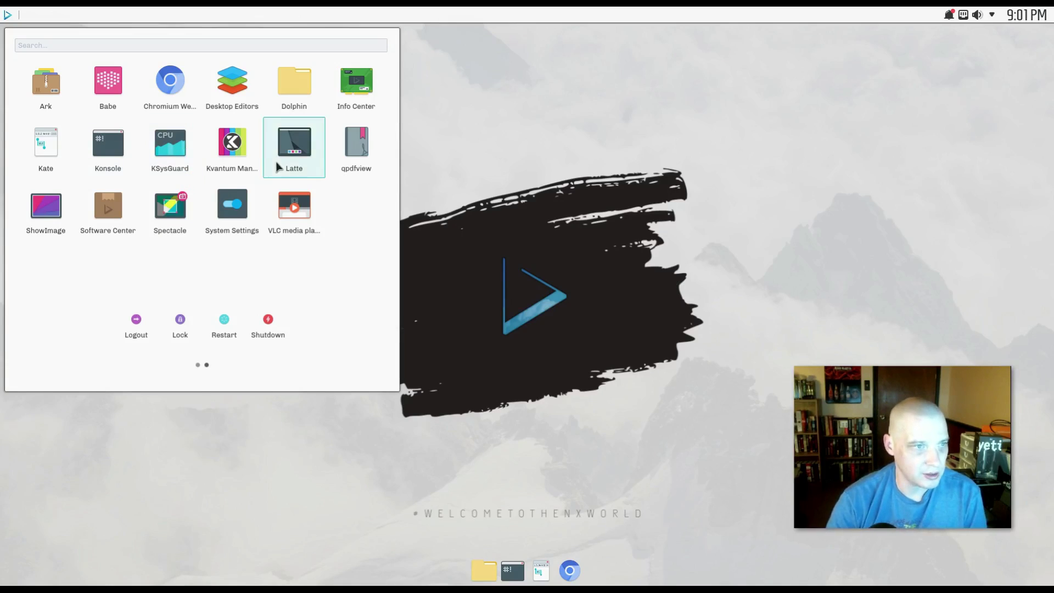
- Open Kvantum Manager to see KvNomad as the active theme, close it, and reopen the launcher
left_click(228, 155)
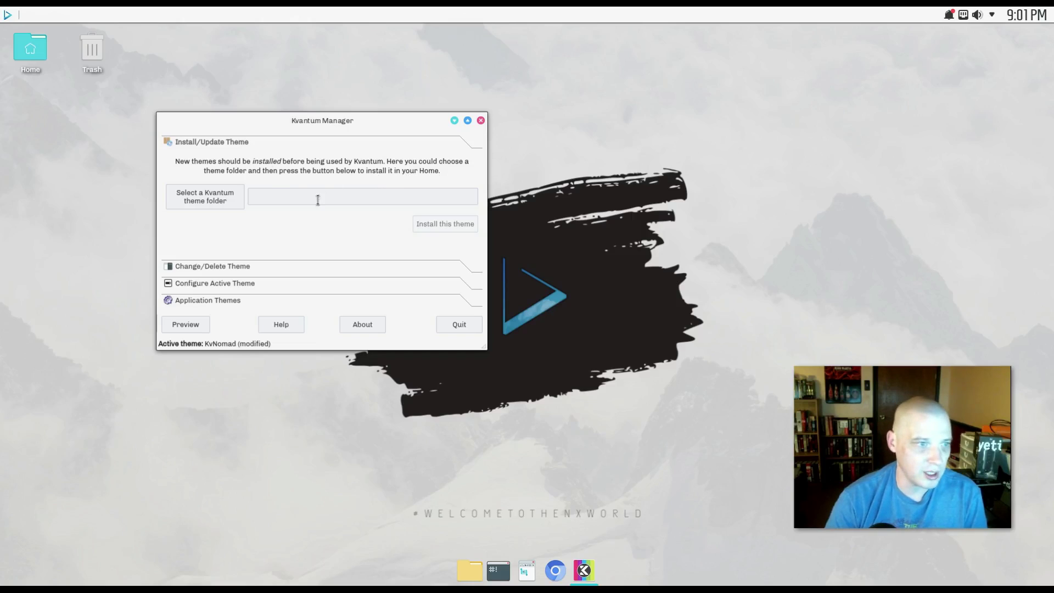
left_click(480, 120)
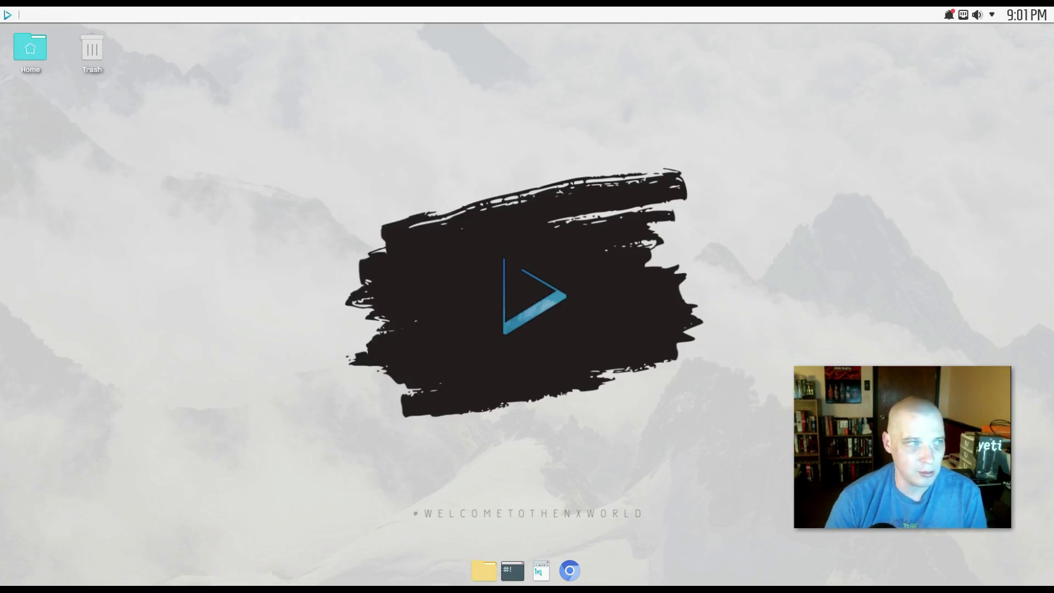
key("super")
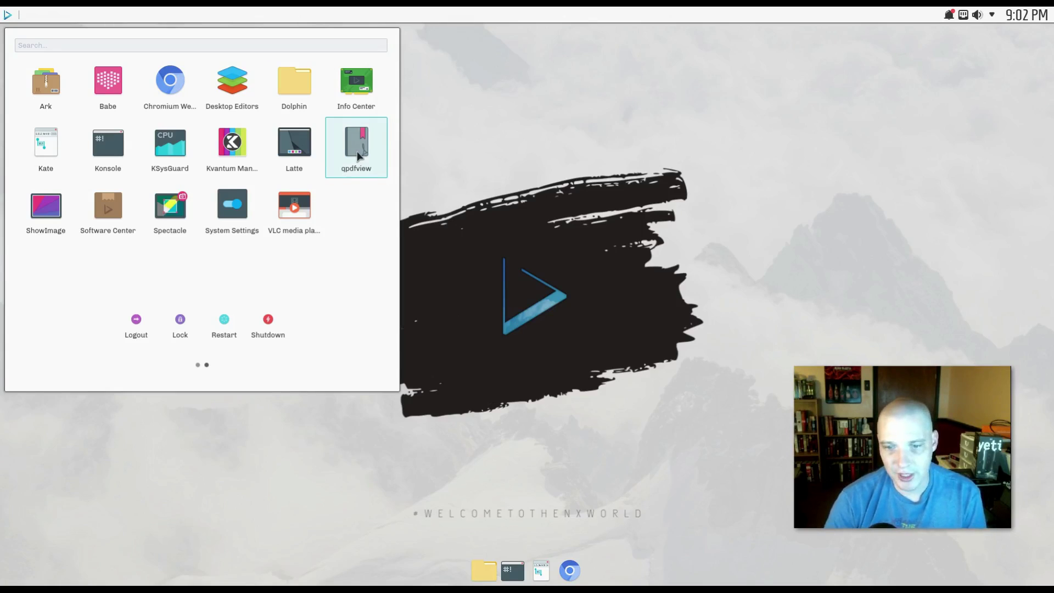
- Open ShowImage, find the Pictures folder empty in Open Image, close it, and reopen the launcher
left_click(49, 222)
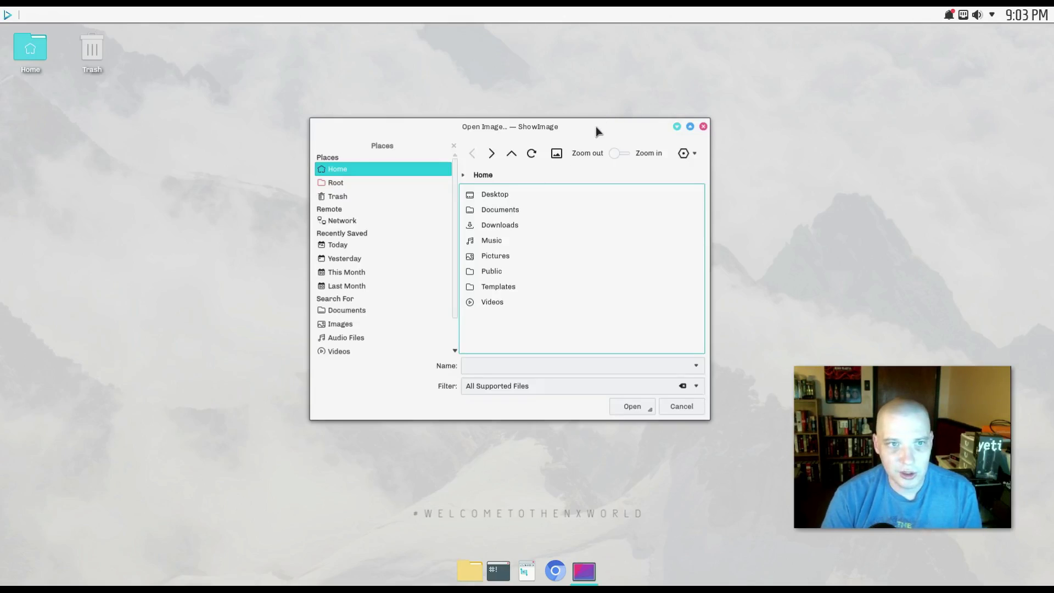
left_click_drag(595, 126, 502, 141)
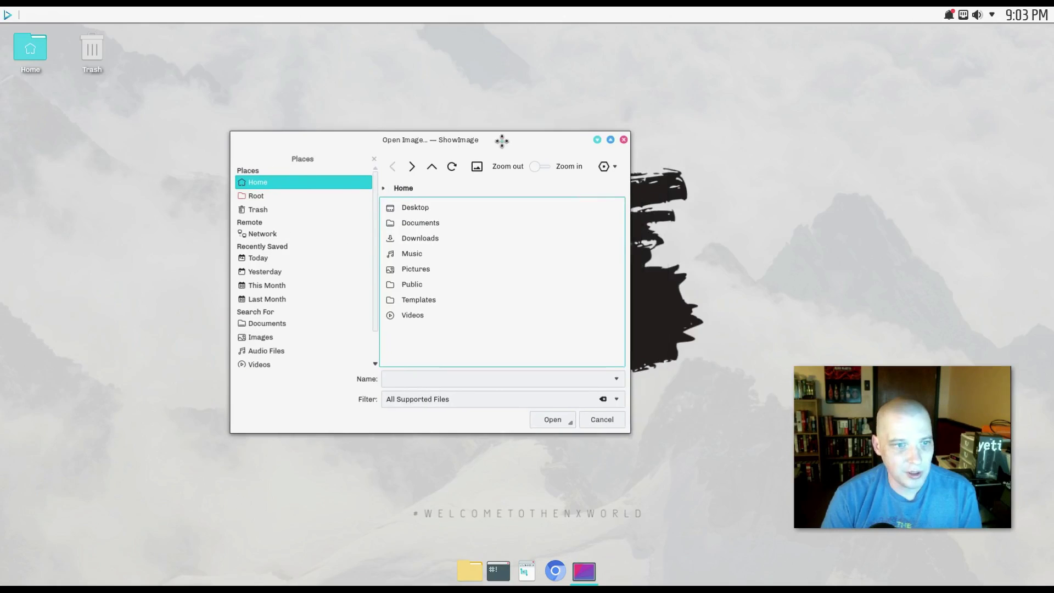
left_click(403, 274)
double_click(403, 275)
left_click(378, 168)
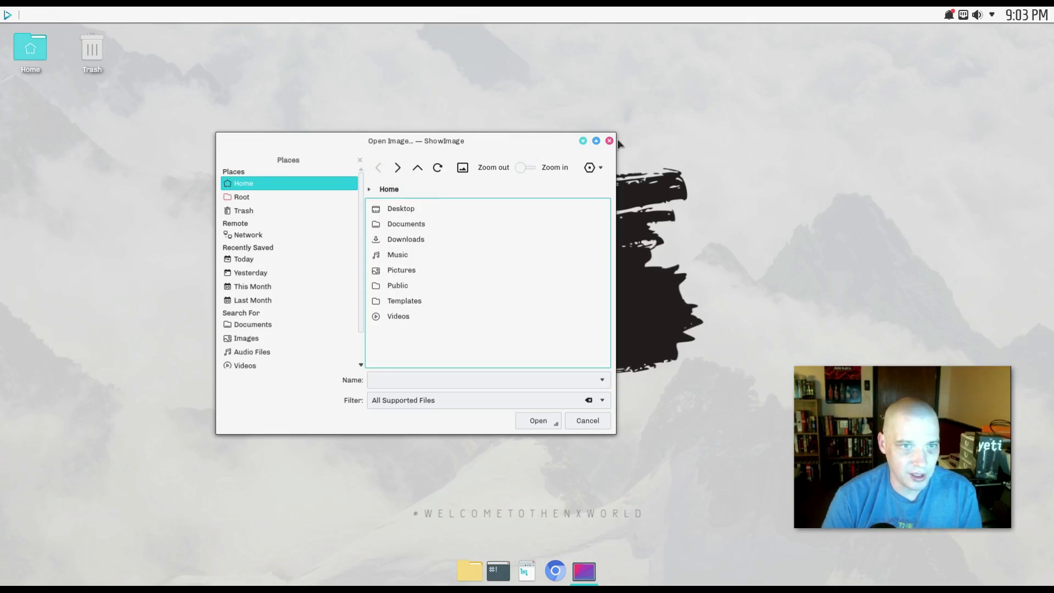
left_click(609, 141)
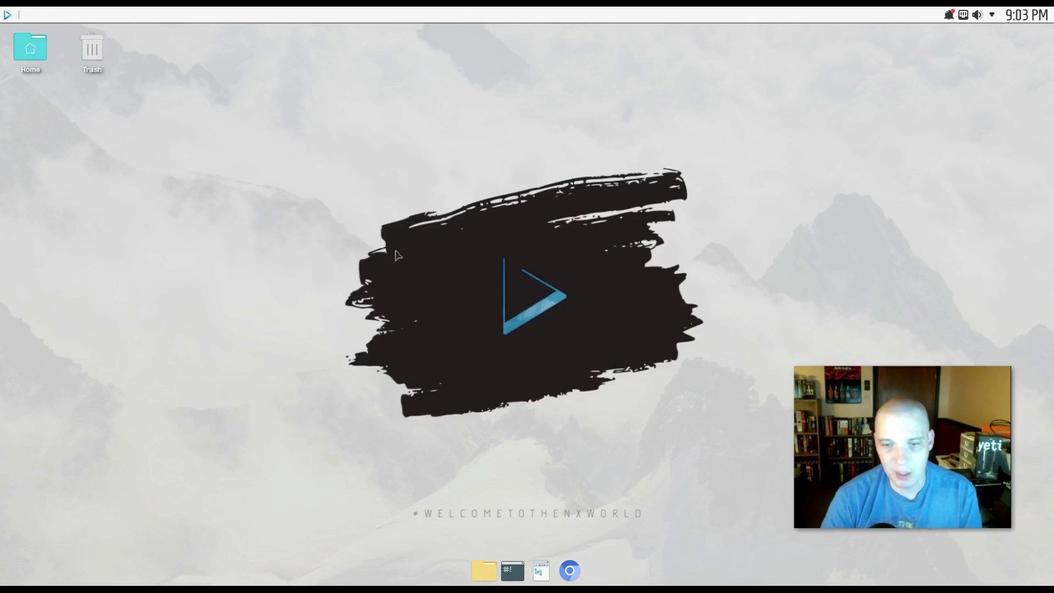
key("super")
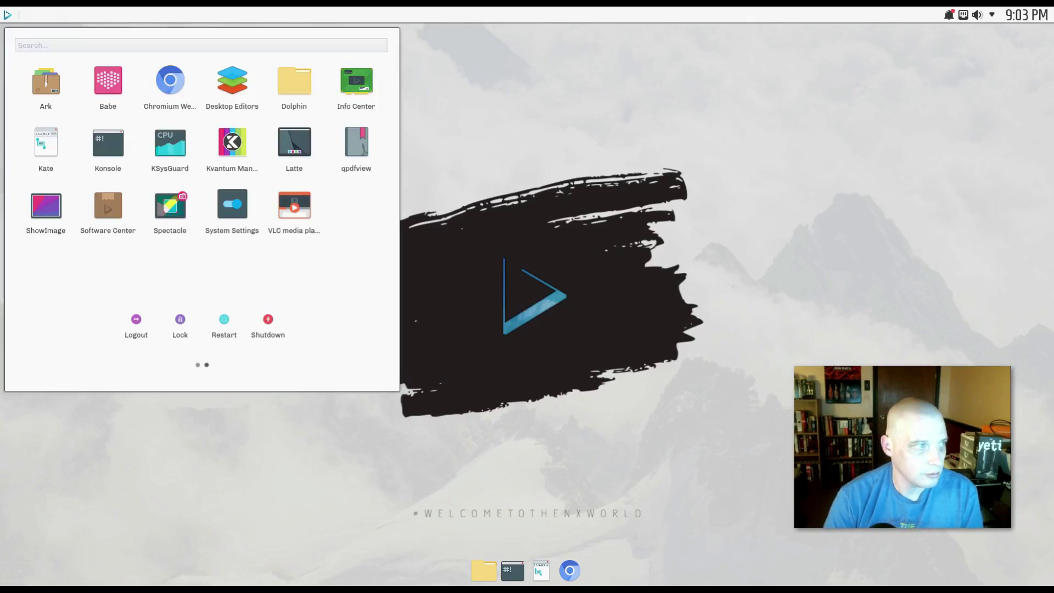
- Launch Software Center, move its window aside, and scroll through the Explore AppImage grid
left_click(113, 228)
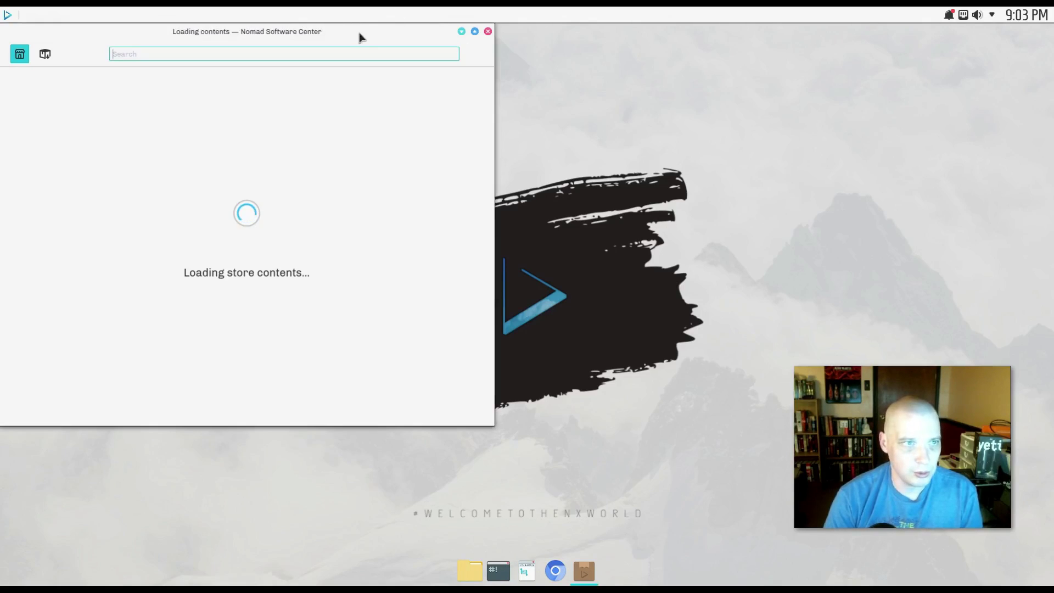
left_click_drag(369, 35, 459, 84)
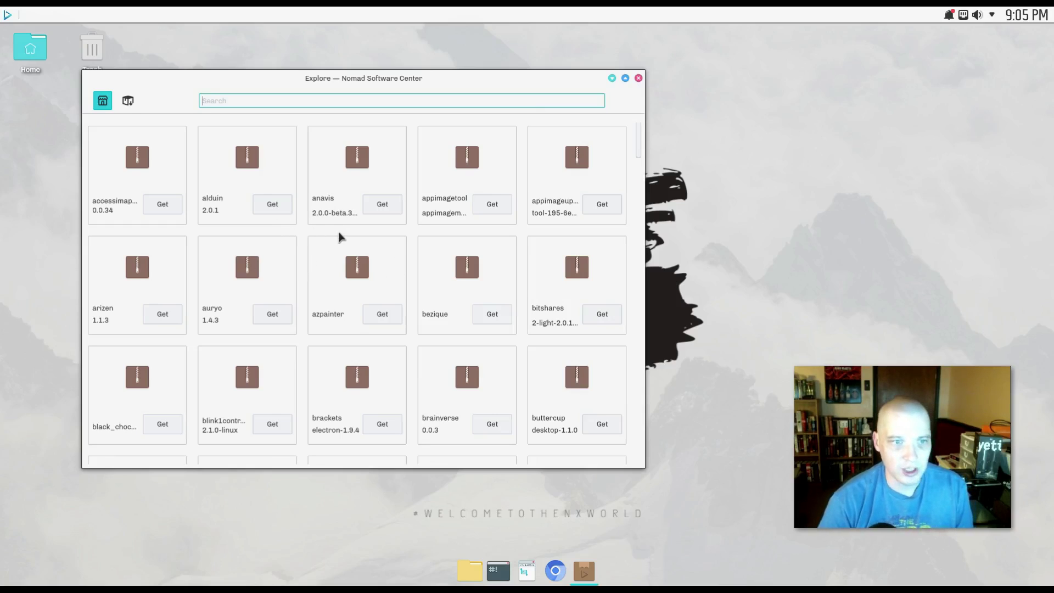
scroll(336, 262, "down", 1)
scroll(336, 263, "down", 2)
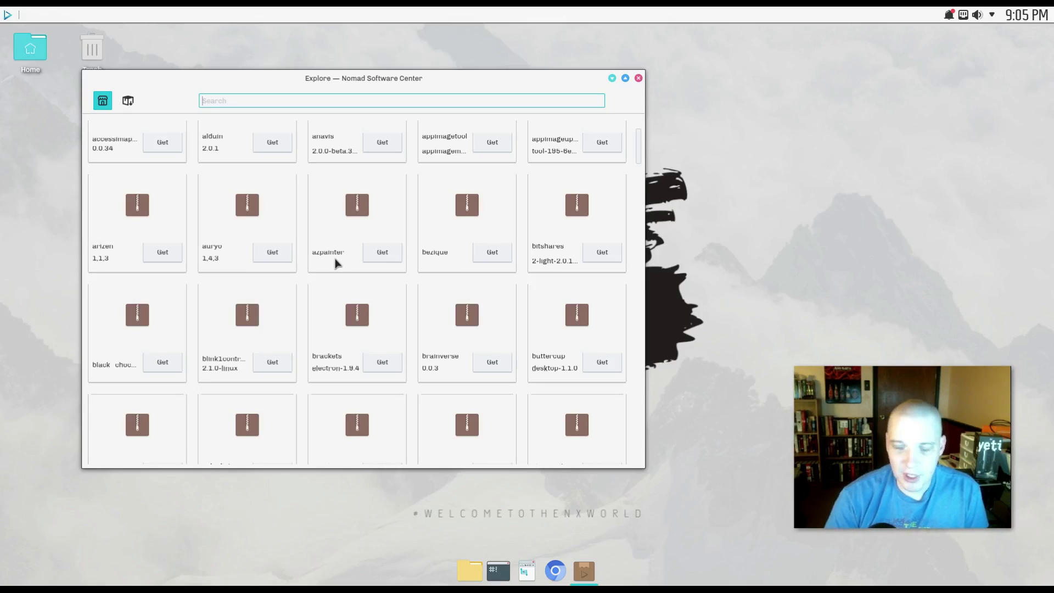
scroll(371, 255, "up", 2)
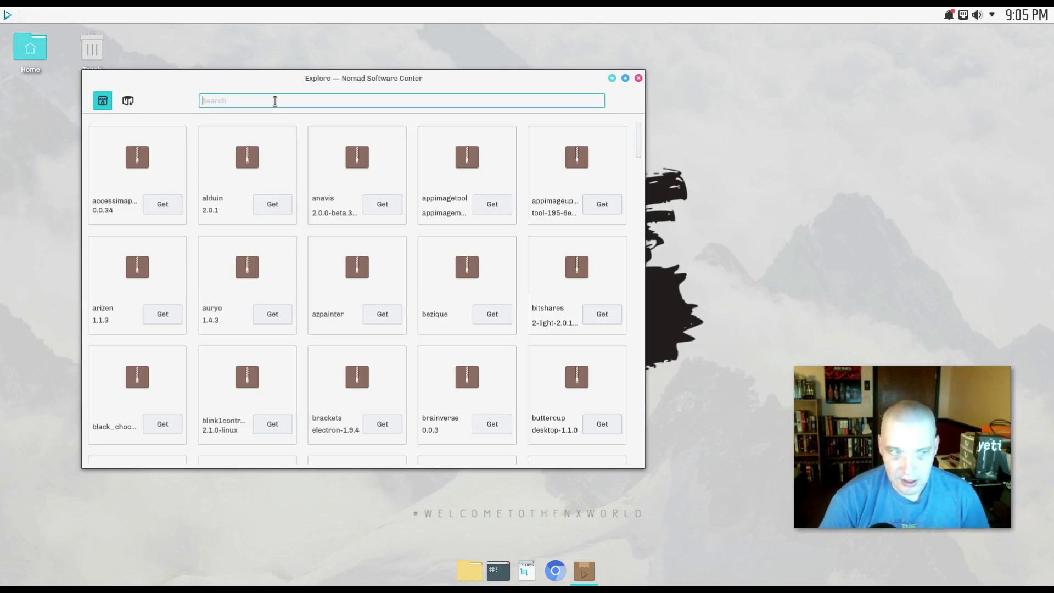
- Search the catalogue for gimp, then inkscape, then firefox, each returning no results
type("im")
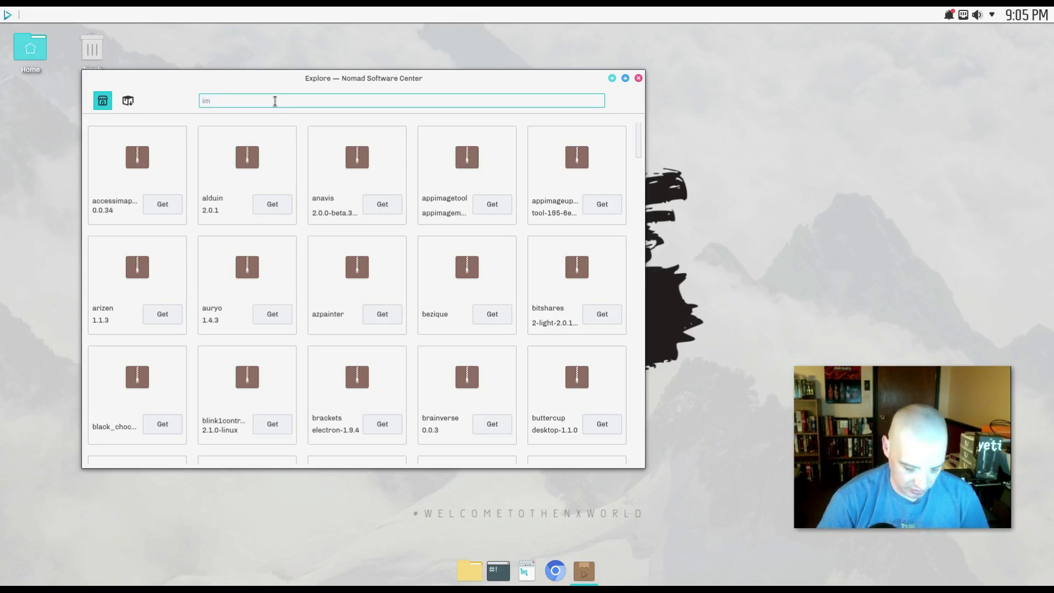
key("BackSpace")
key("BackSpace")
type("gimp")
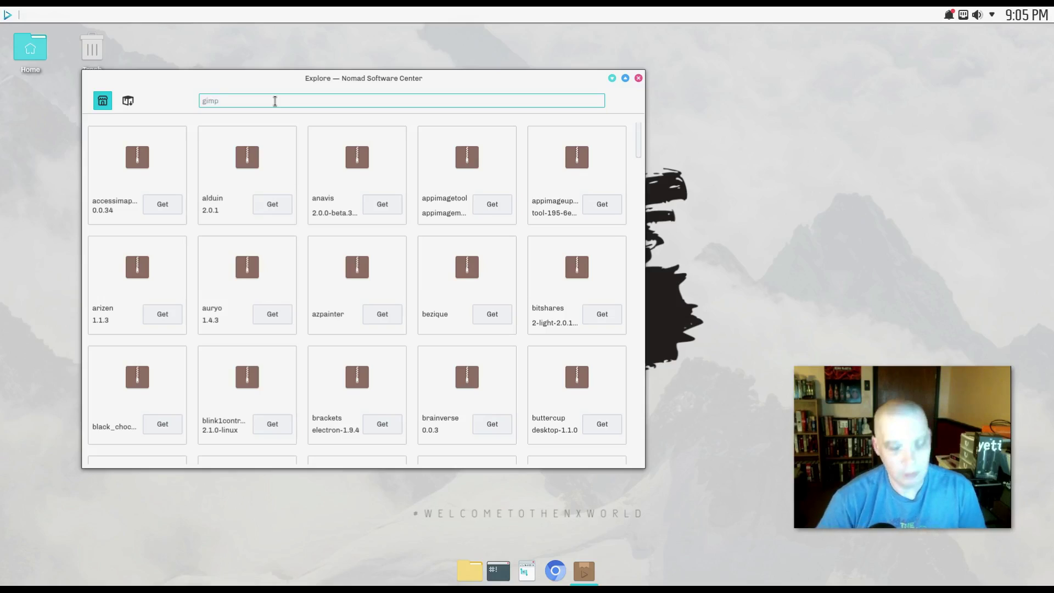
key("Return")
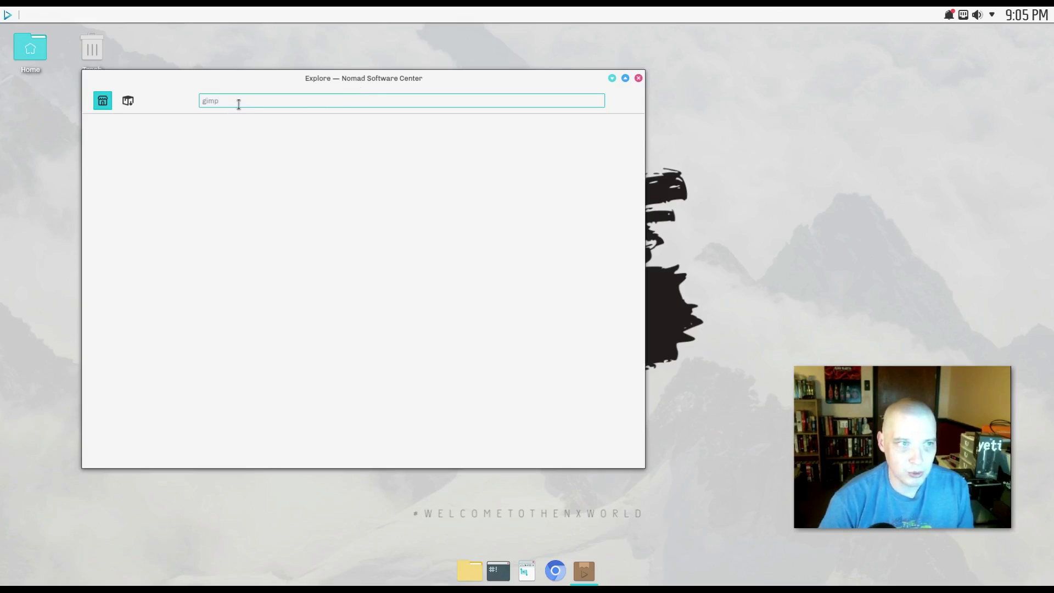
key("BackSpace")
key("BackSpace")
key("BackSpace")
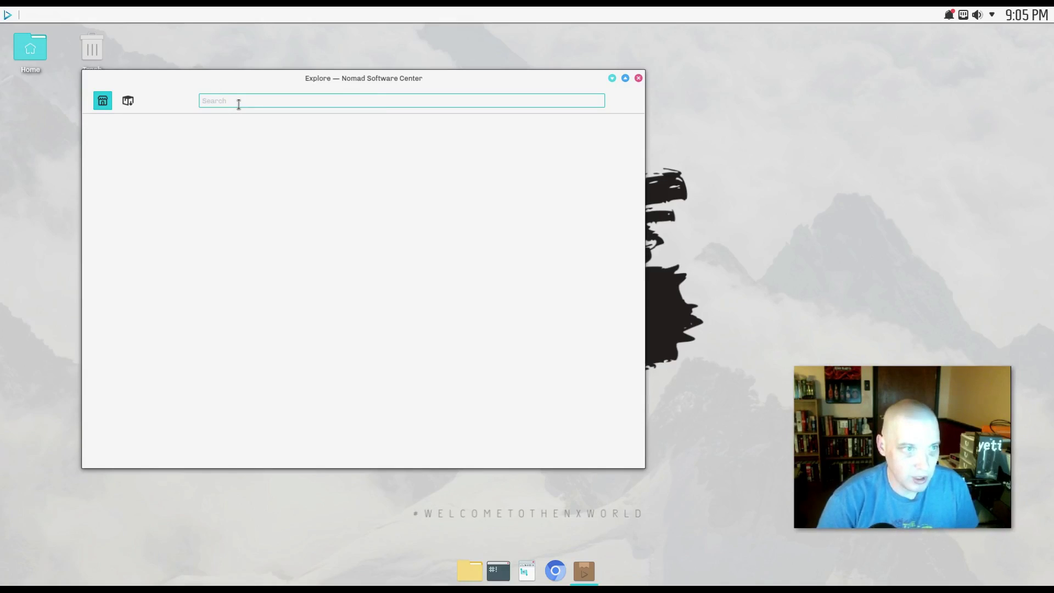
type("nk")
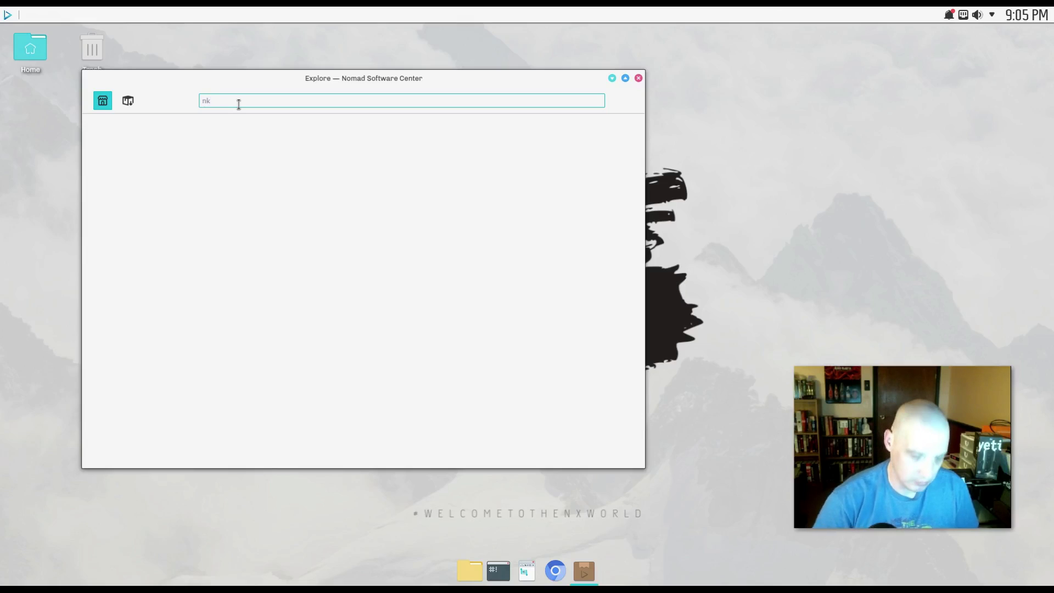
key("BackSpace")
key("BackSpace")
type("i")
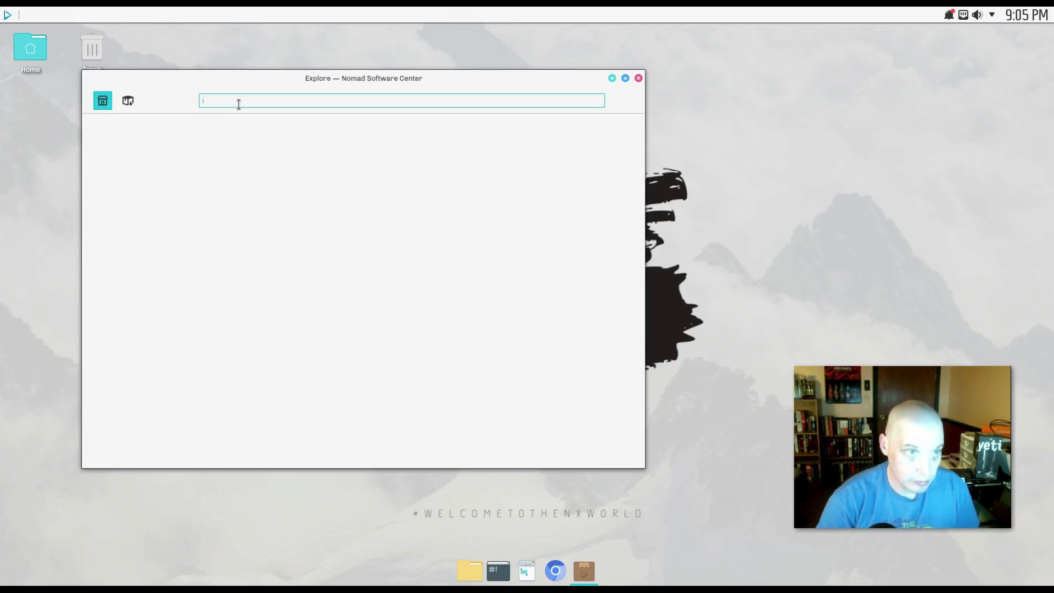
type("nkscape")
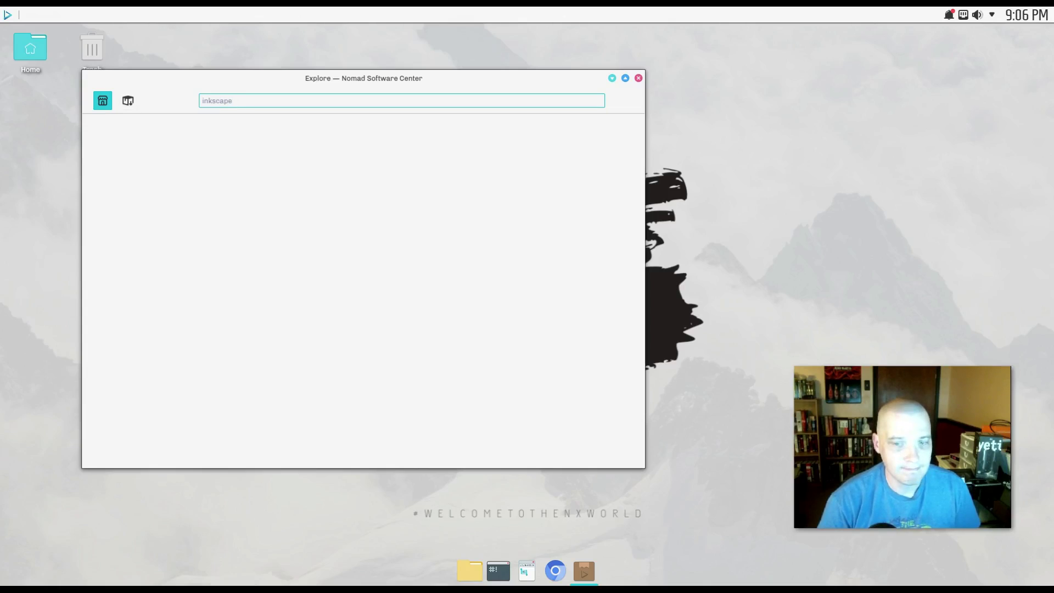
key("ctrl+a")
key("BackSpace")
type("firefox")
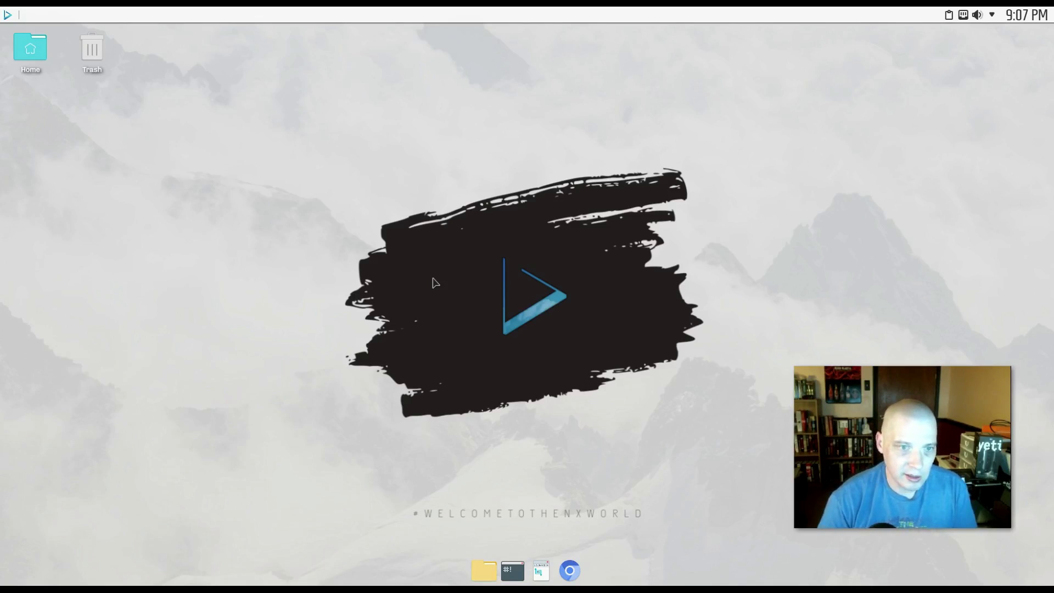
- In Konsole, attempt sudo apt install firefox, hit the 404 fetch error, then run sudo apt update
left_click(513, 571)
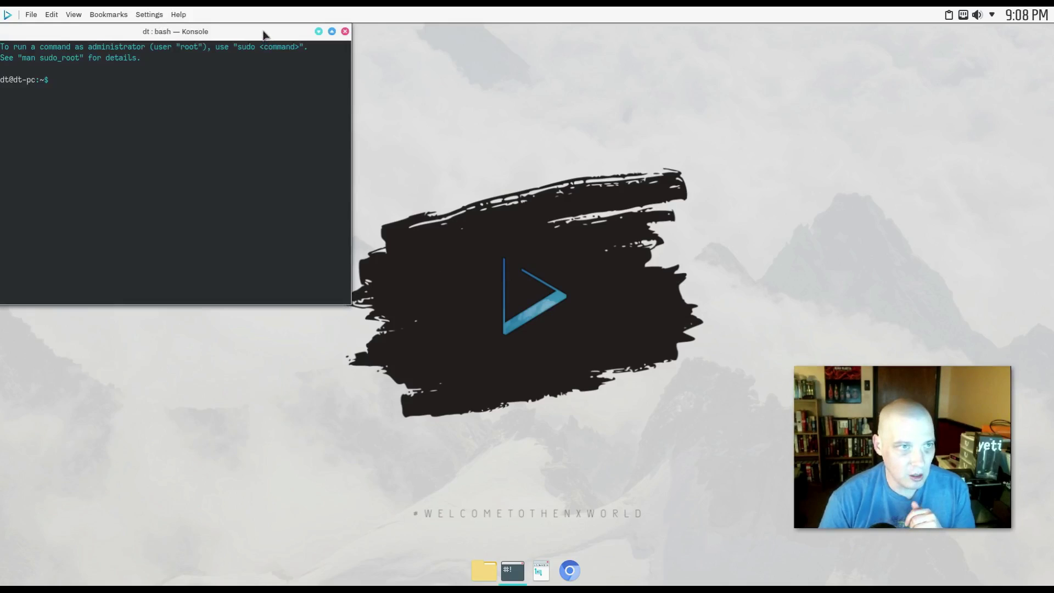
left_click_drag(264, 35, 474, 212)
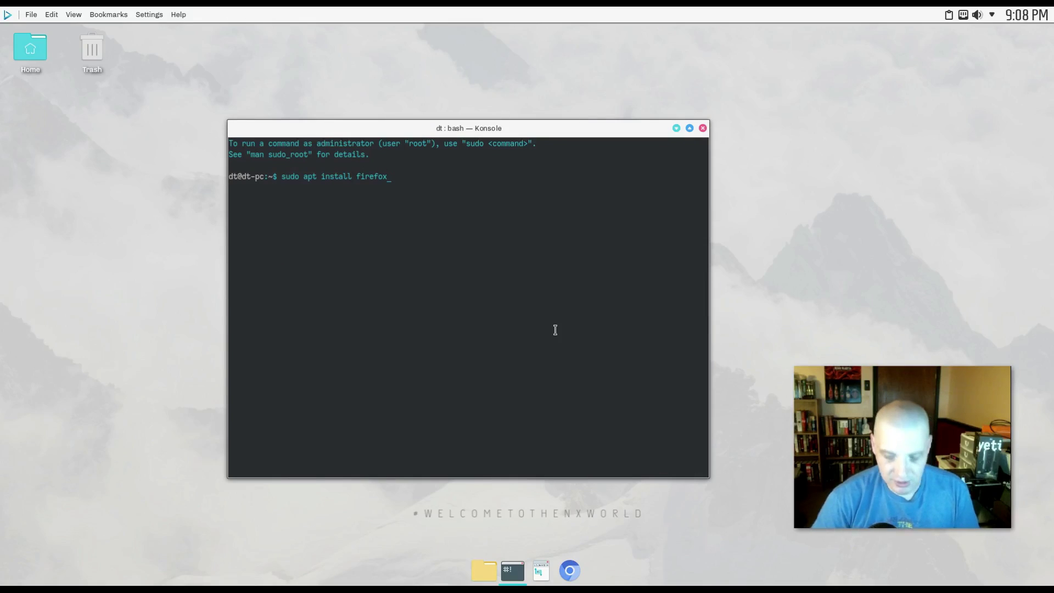
key("Return")
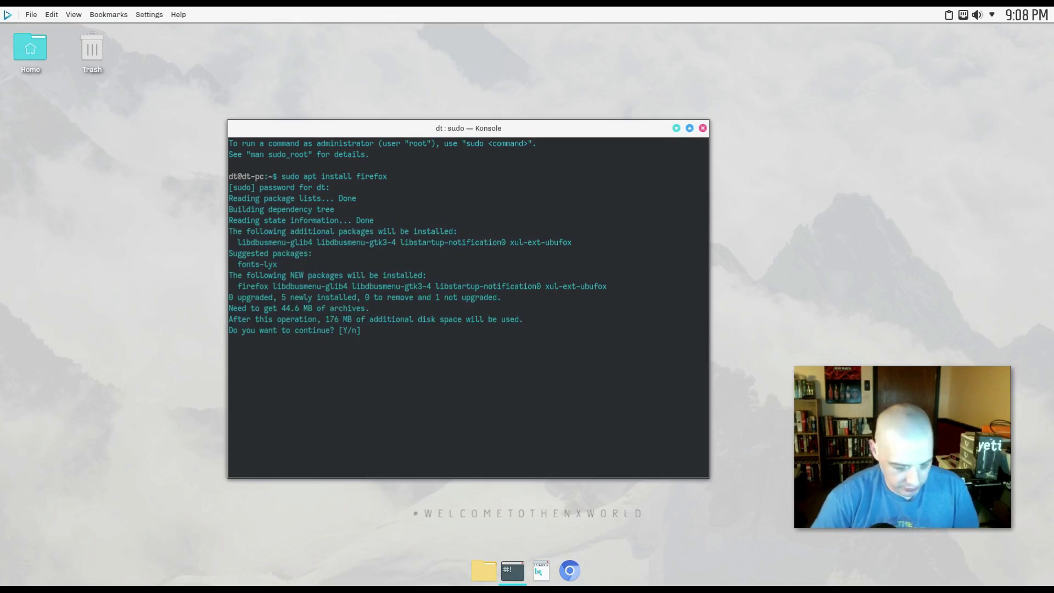
type("y")
key("Return")
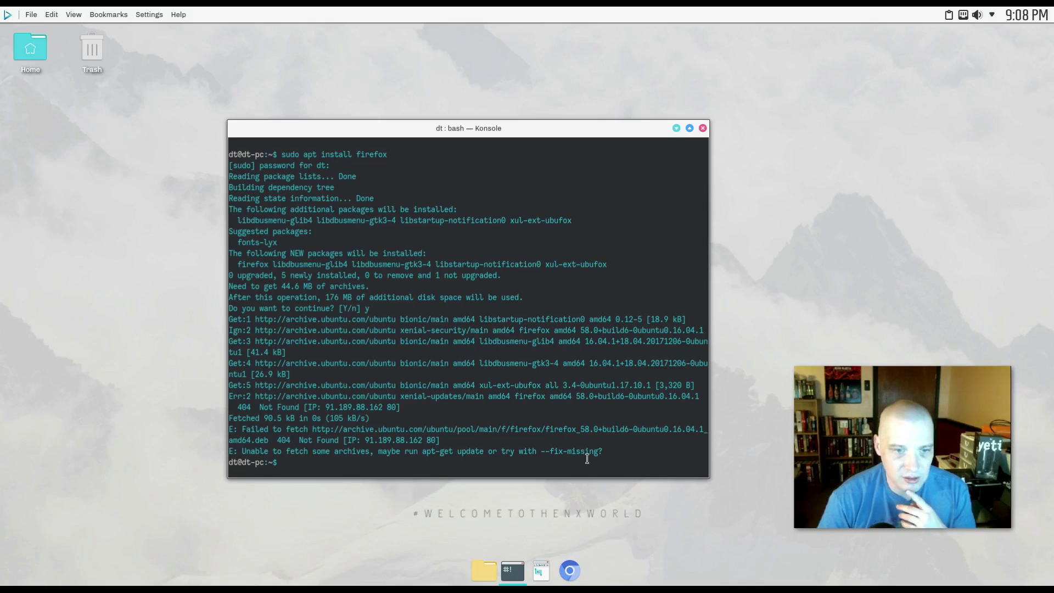
type("sudo apt update")
key("Return")
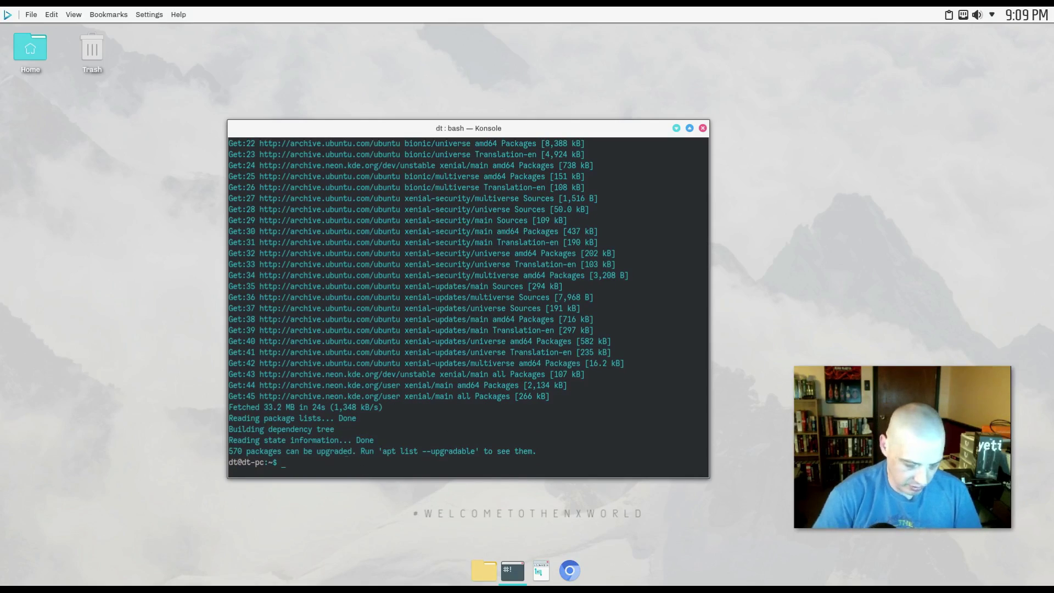
- Rerun sudo apt install firefox and confirm with y to install Firefox 58.0.2
type("sudo apt install firefox")
key("Return")
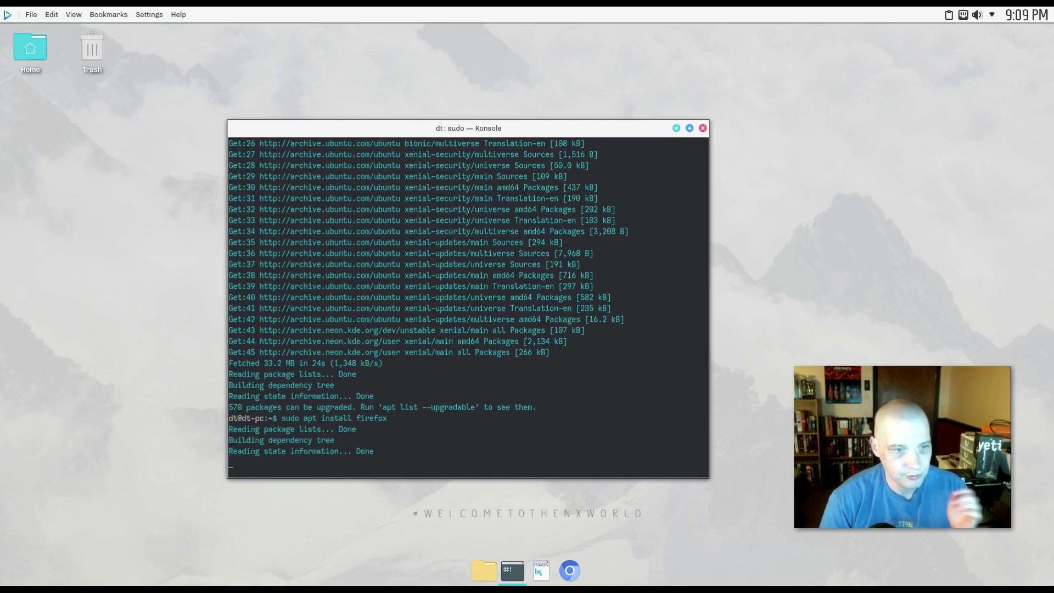
type("y")
key("Return")
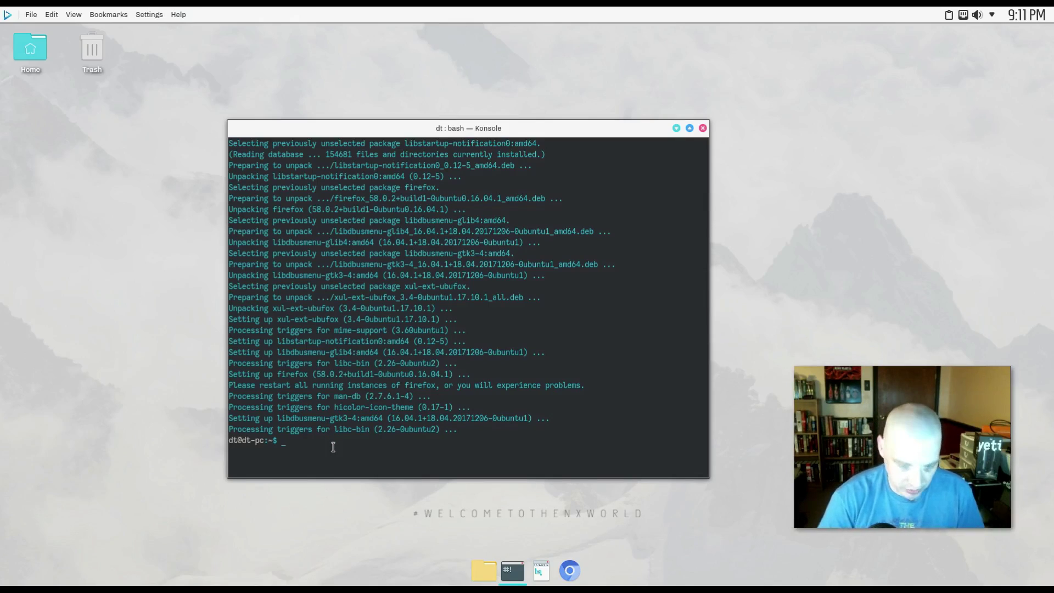
- Start sudo snap install gimp, then open the application launcher
type("sudo ")
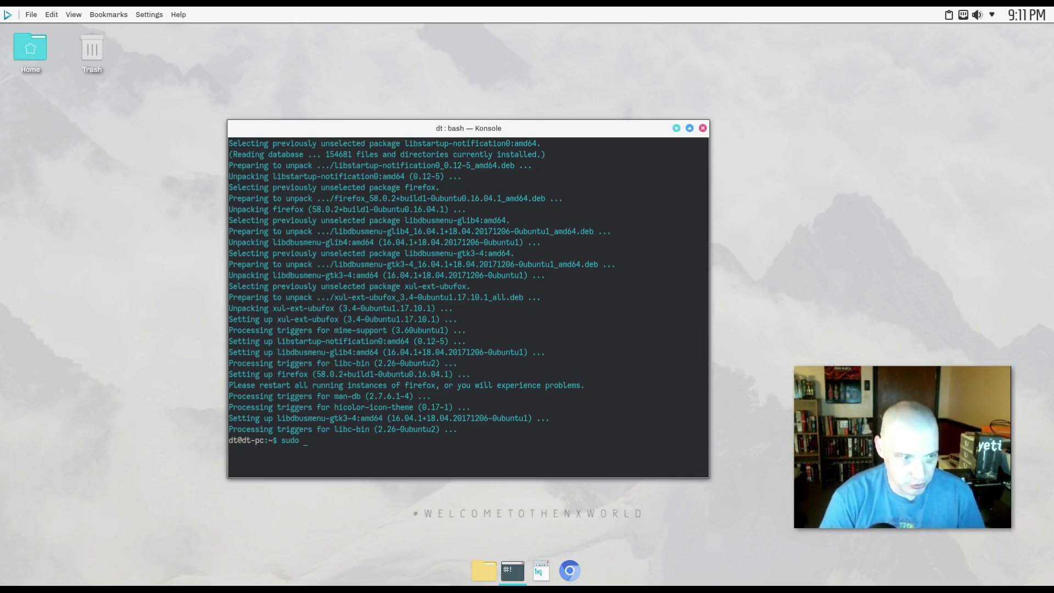
type("snap ")
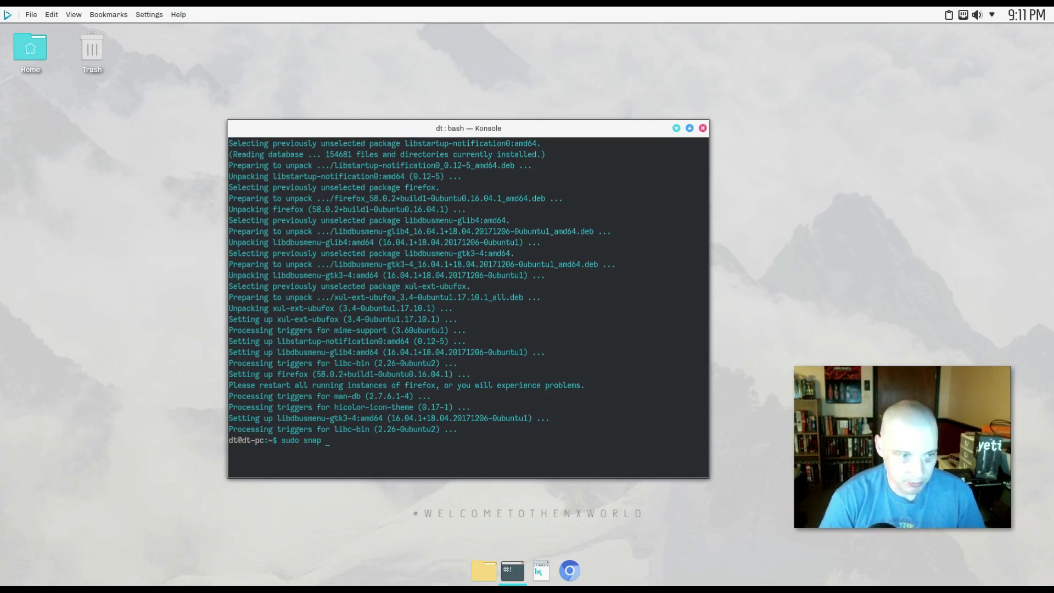
type("install gimp")
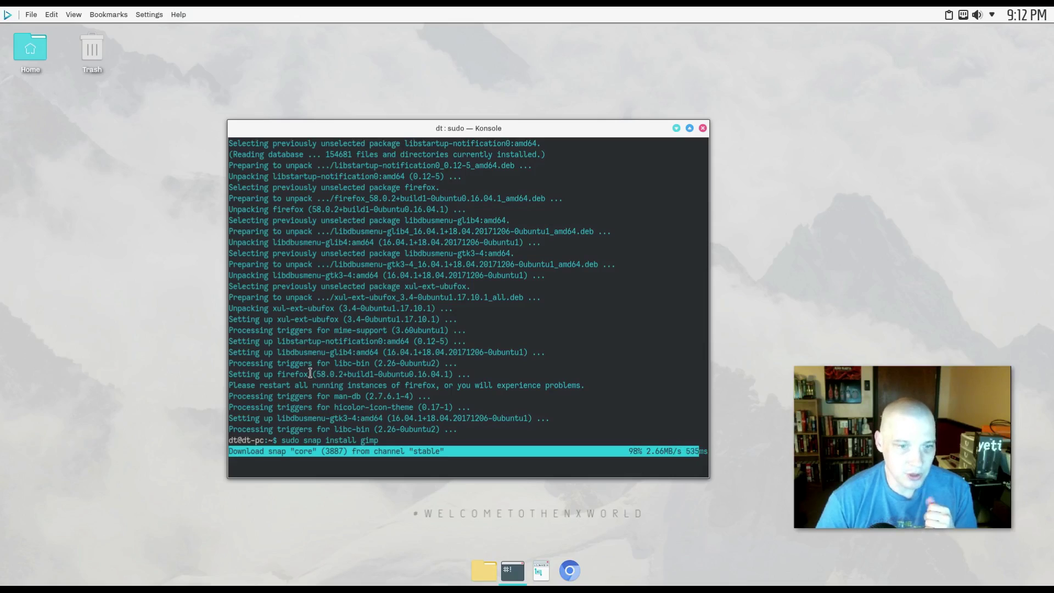
key("super")
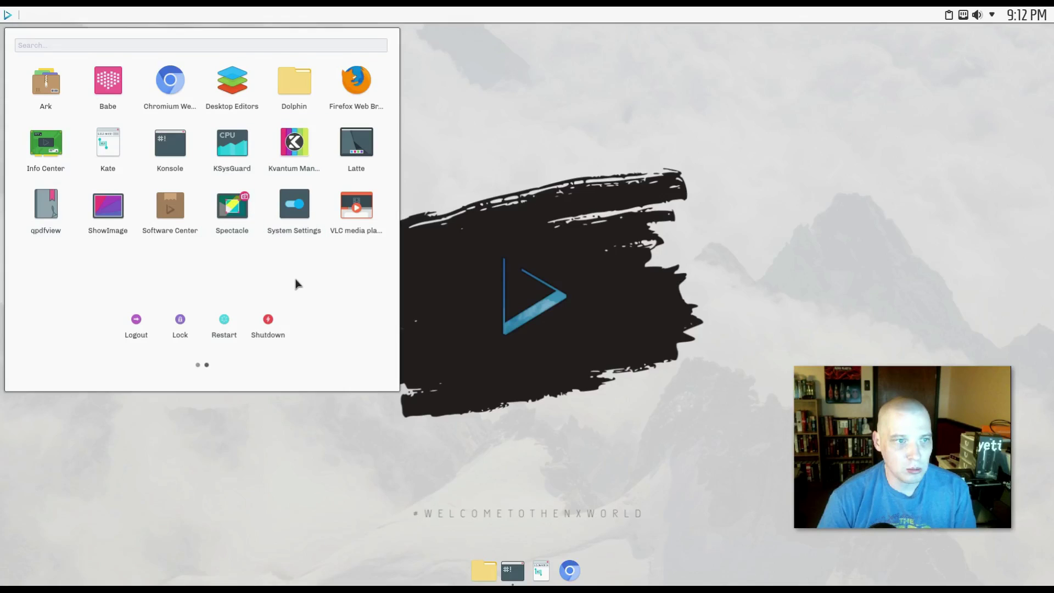
- Open and close Spectacle, then launch System Settings and move it toward the screen centre
left_click(238, 205)
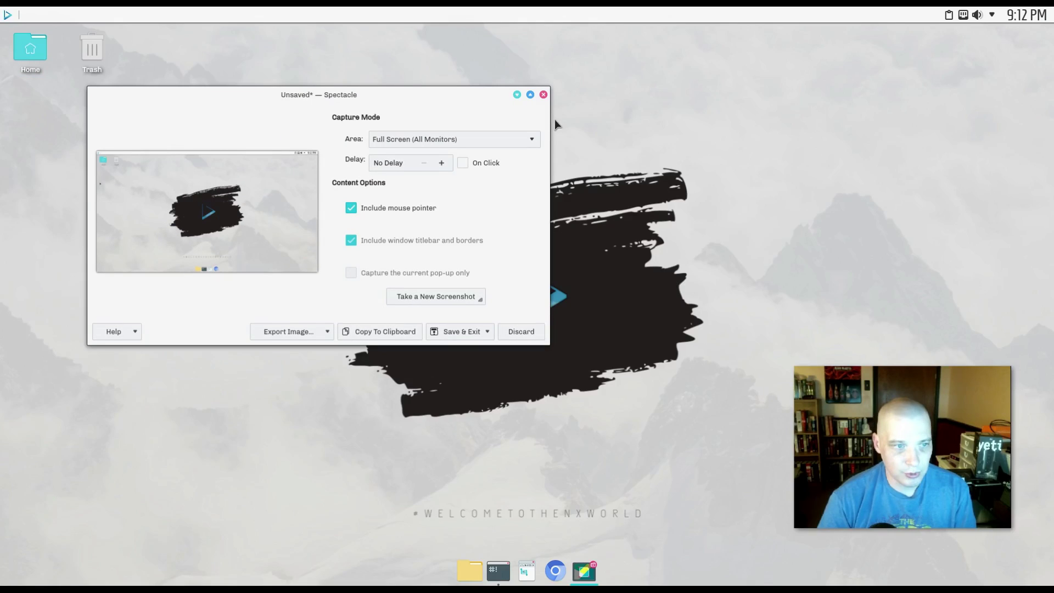
left_click(543, 95)
key("super")
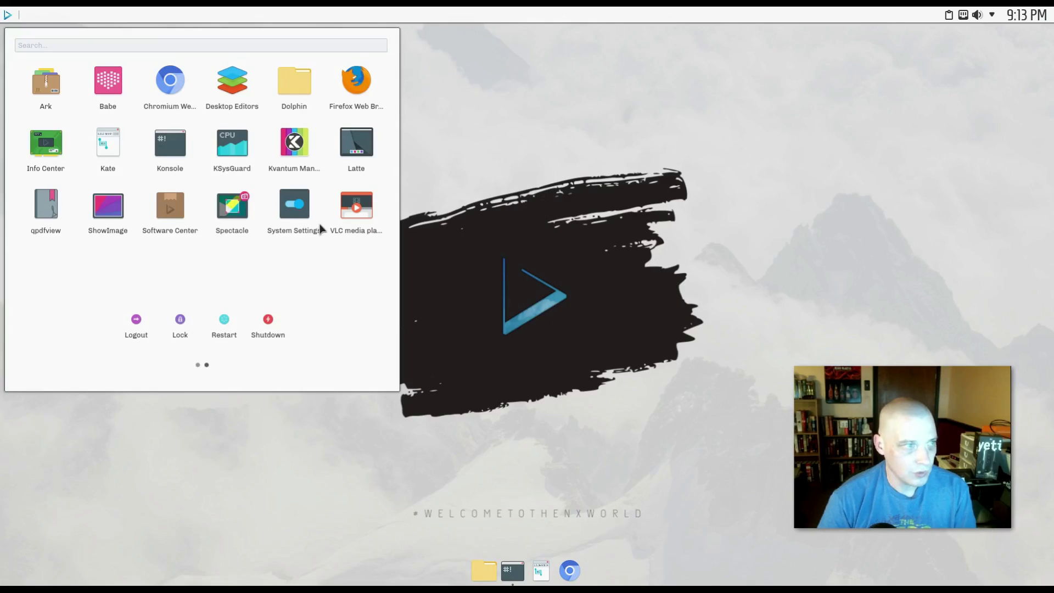
left_click(294, 224)
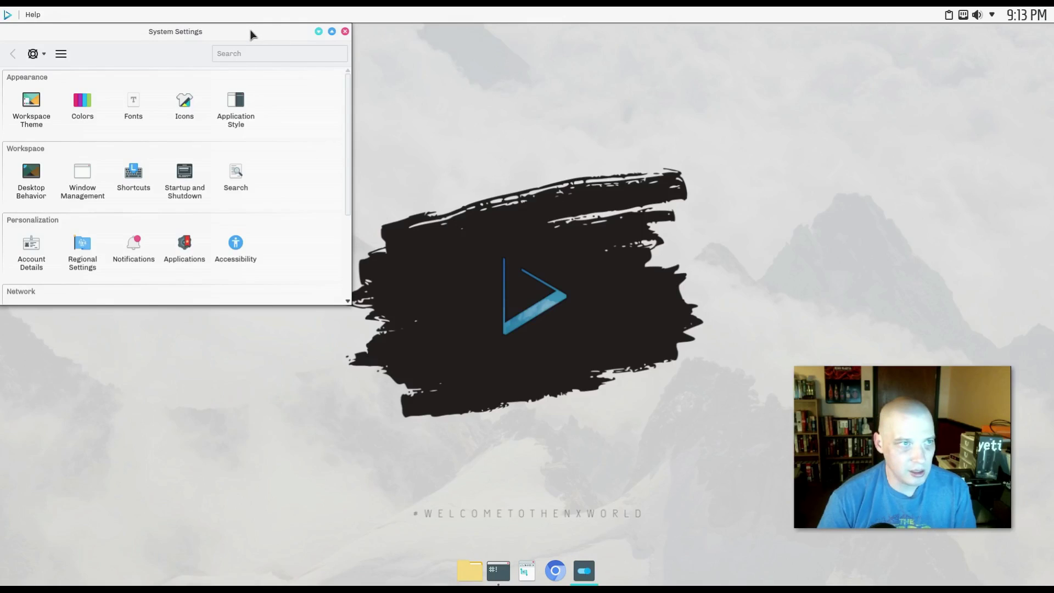
left_click_drag(255, 33, 597, 98)
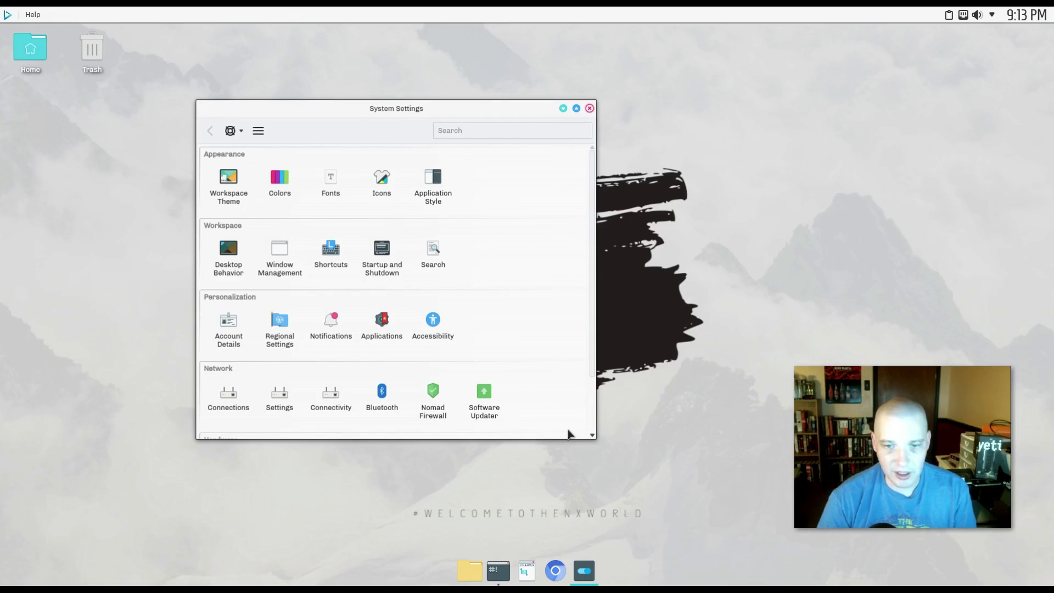
left_click(479, 405)
- Launch VLC, accept its network access policy with Continue, and close it
key("super")
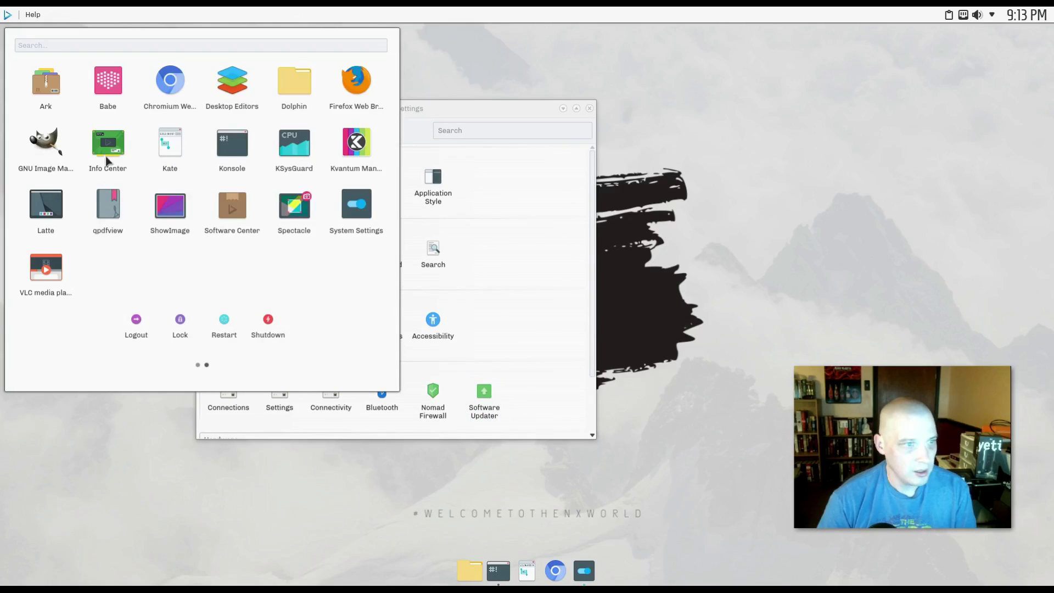
left_click(51, 280)
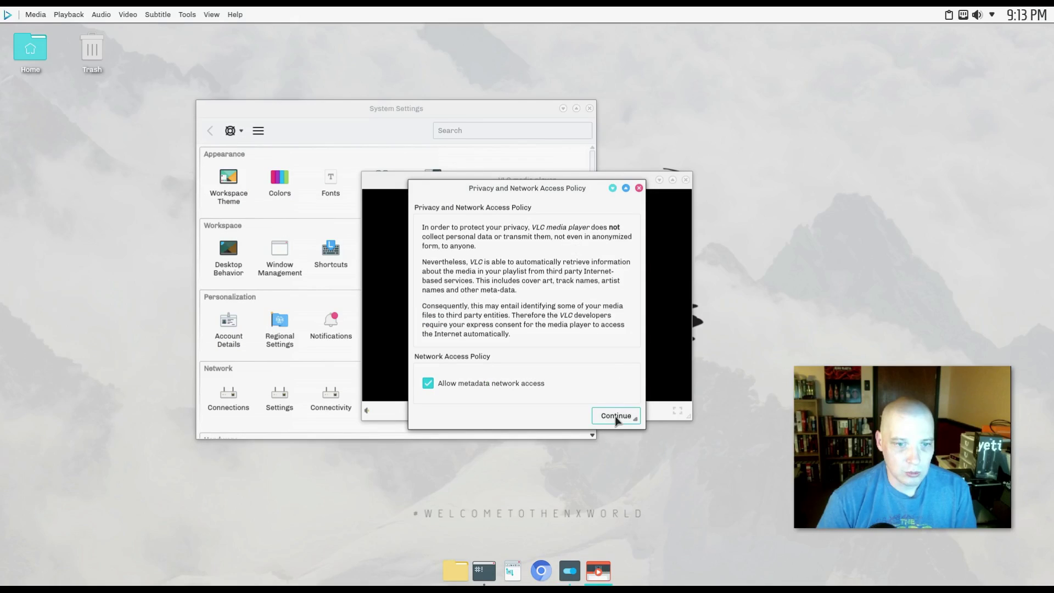
left_click(616, 418)
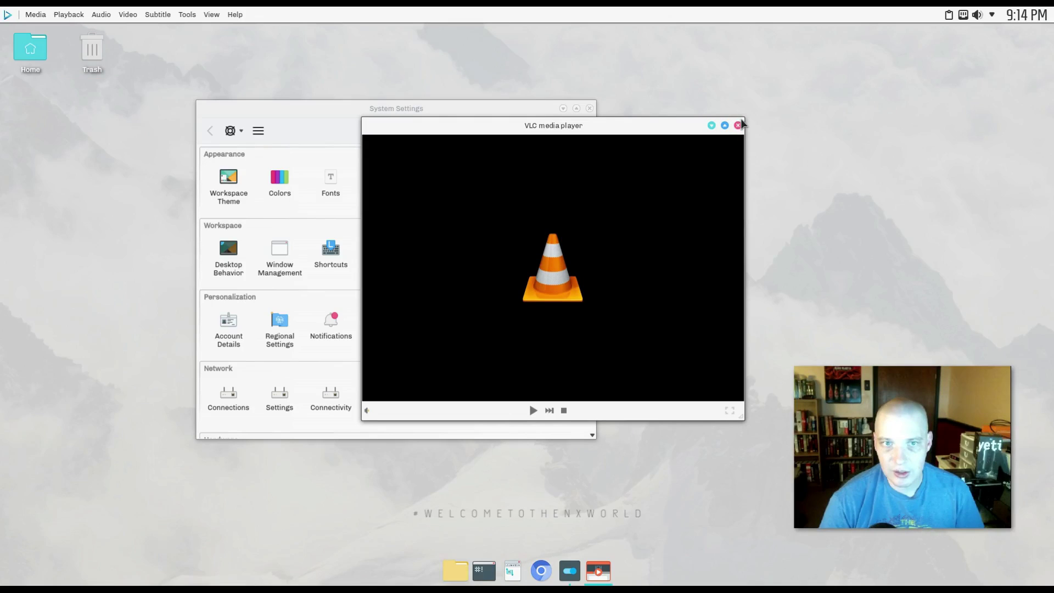
left_click(737, 125)
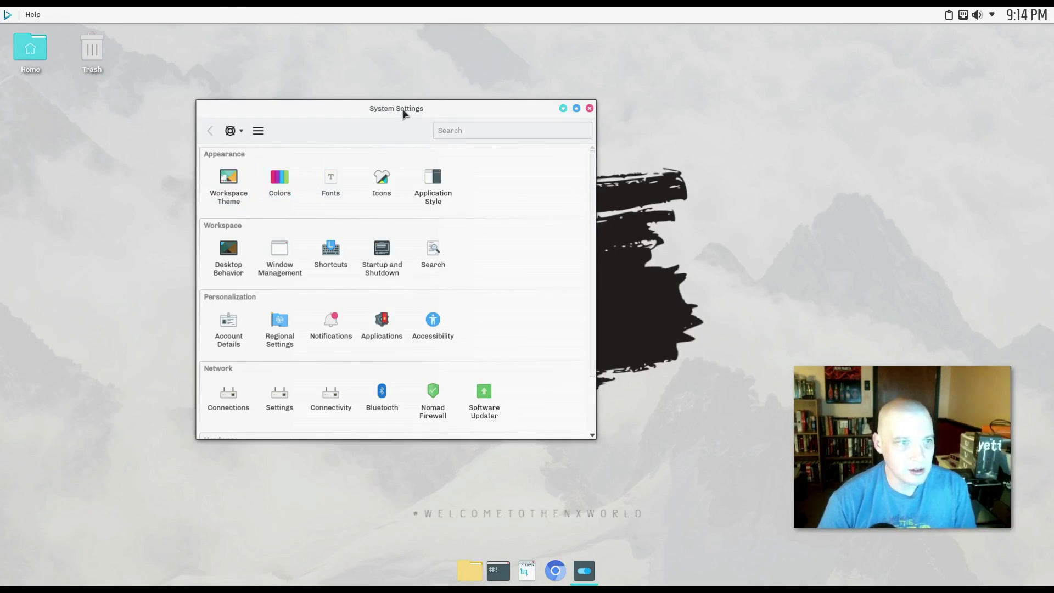
- Select the Nomad Dark tile under Workspace Theme's Look And Feel and apply it
left_click_drag(400, 110, 344, 105)
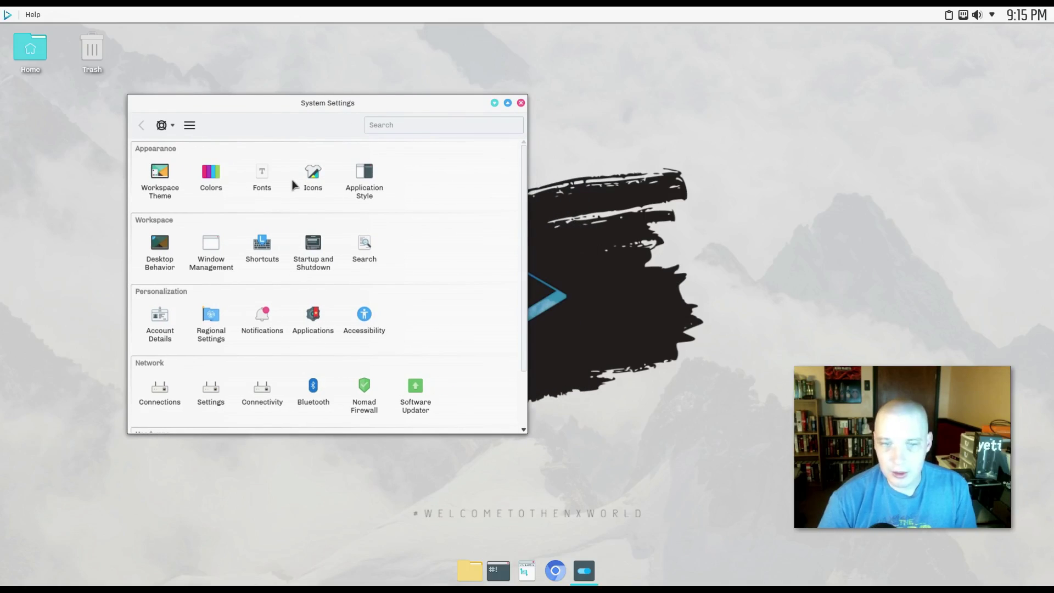
left_click(170, 199)
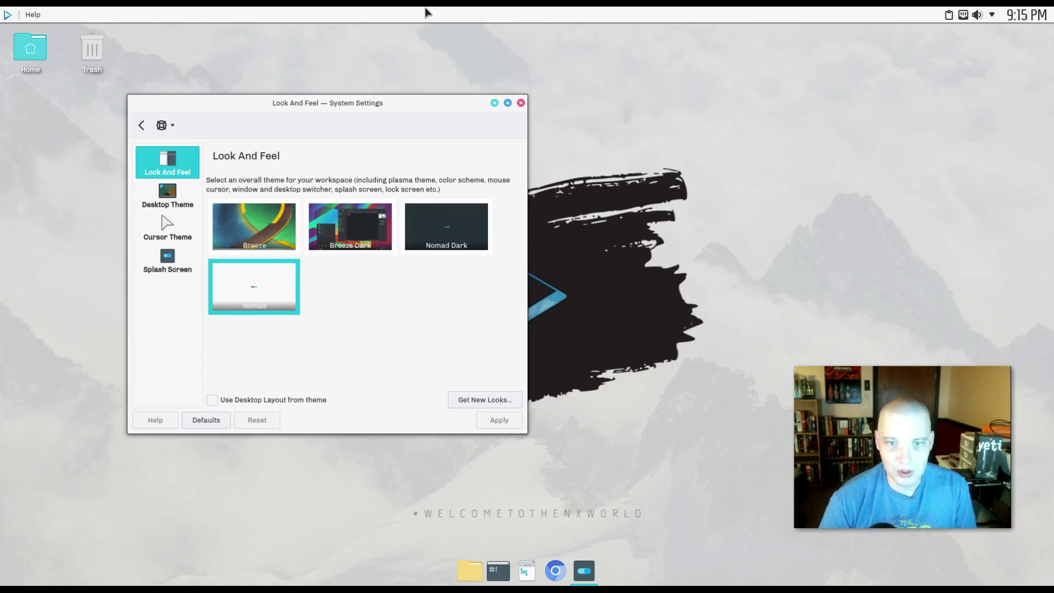
left_click(446, 230)
left_click(503, 421)
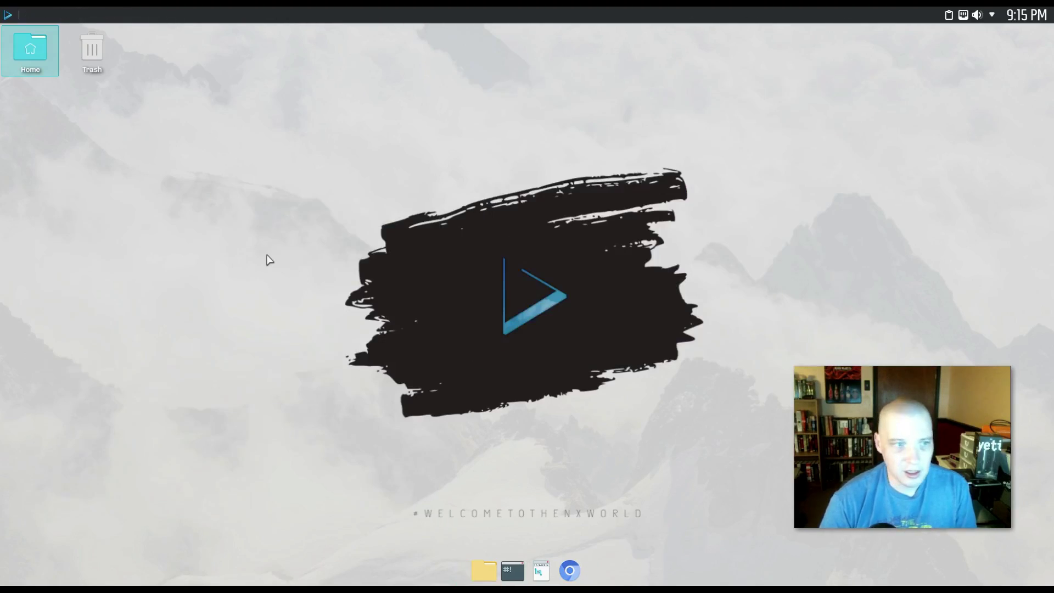
- From the desktop configuration, apply the dark purple-and-pink wallpaper
right_click(267, 256)
left_click(335, 474)
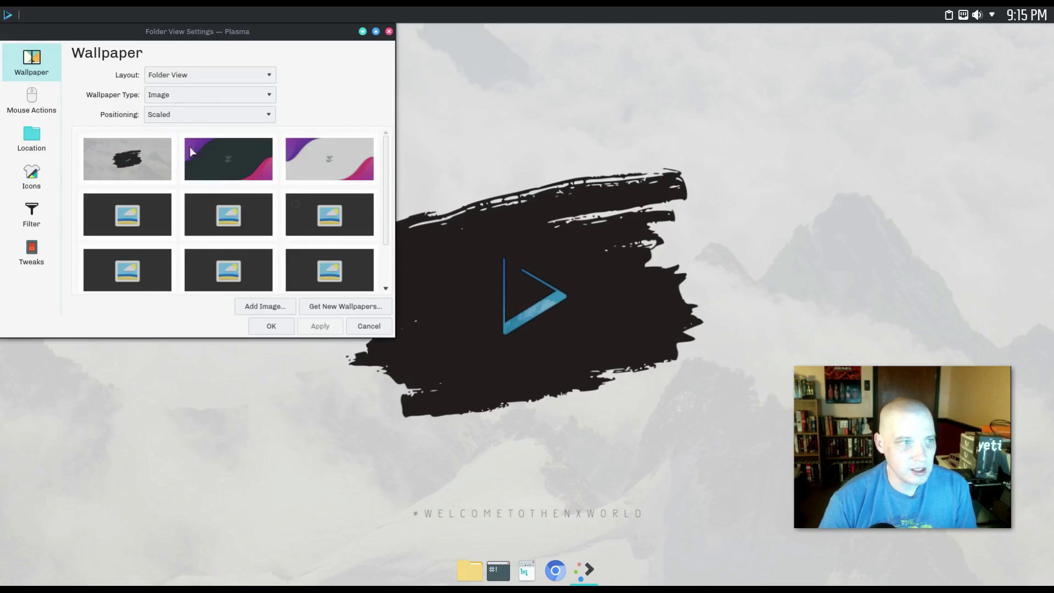
left_click_drag(224, 38, 295, 49)
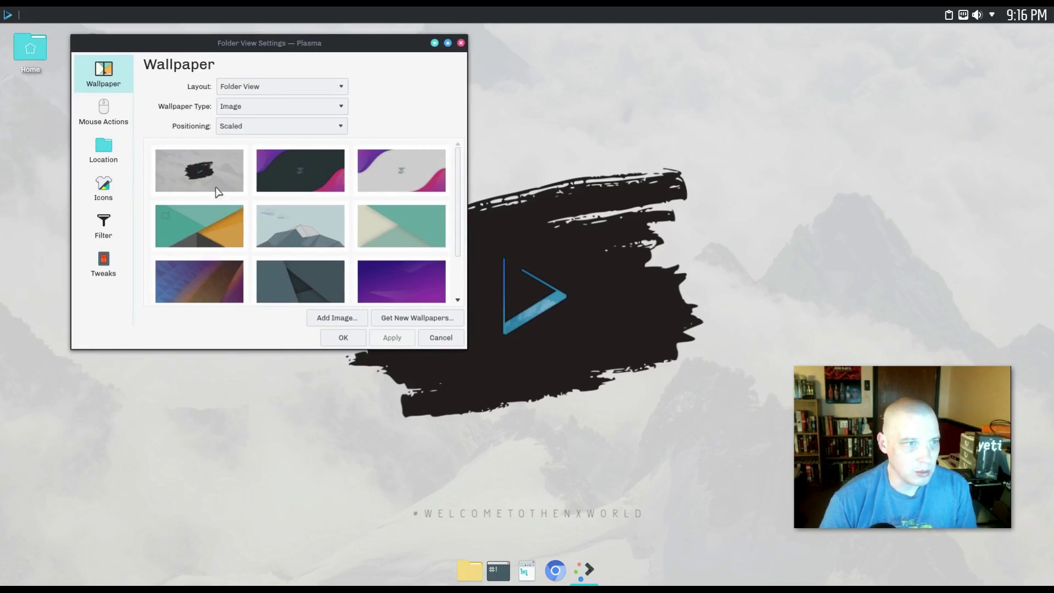
left_click(306, 190)
left_click(392, 337)
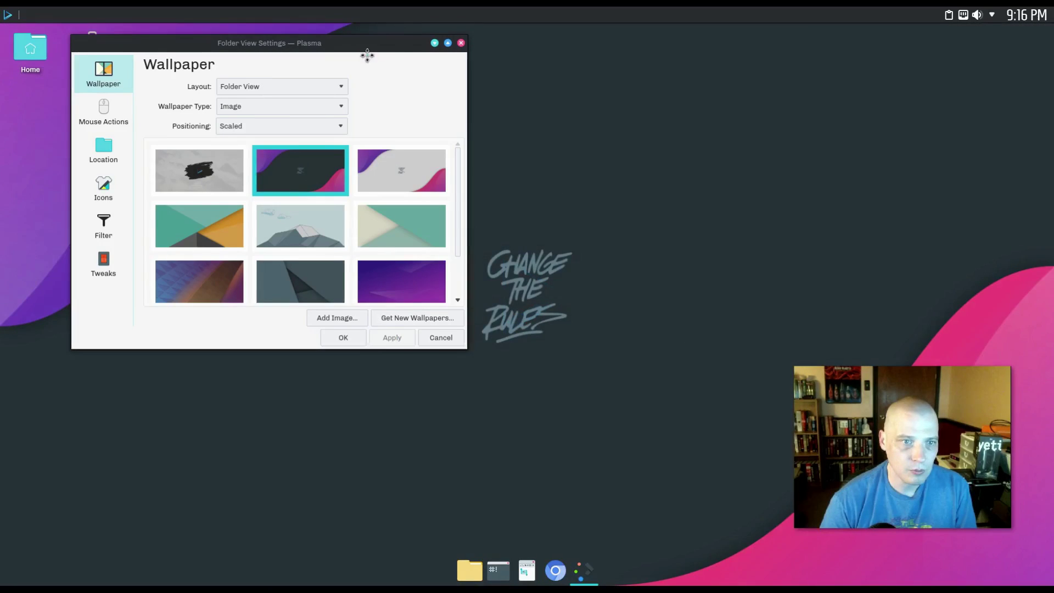
- Try the light grey-and-pink wallpaper, then the teal-and-beige one
left_click_drag(364, 53, 367, 163)
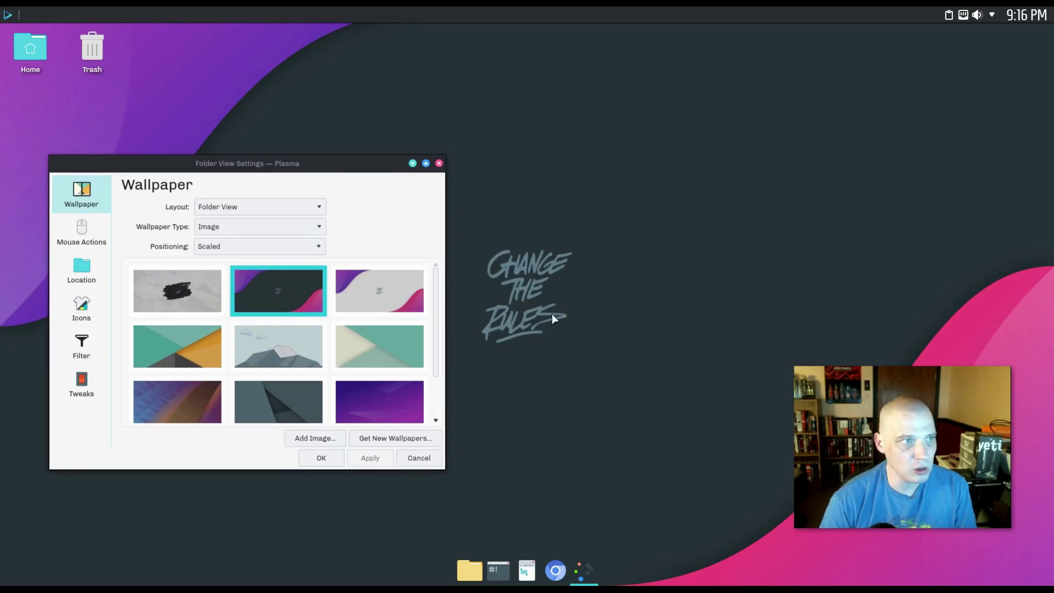
left_click(405, 292)
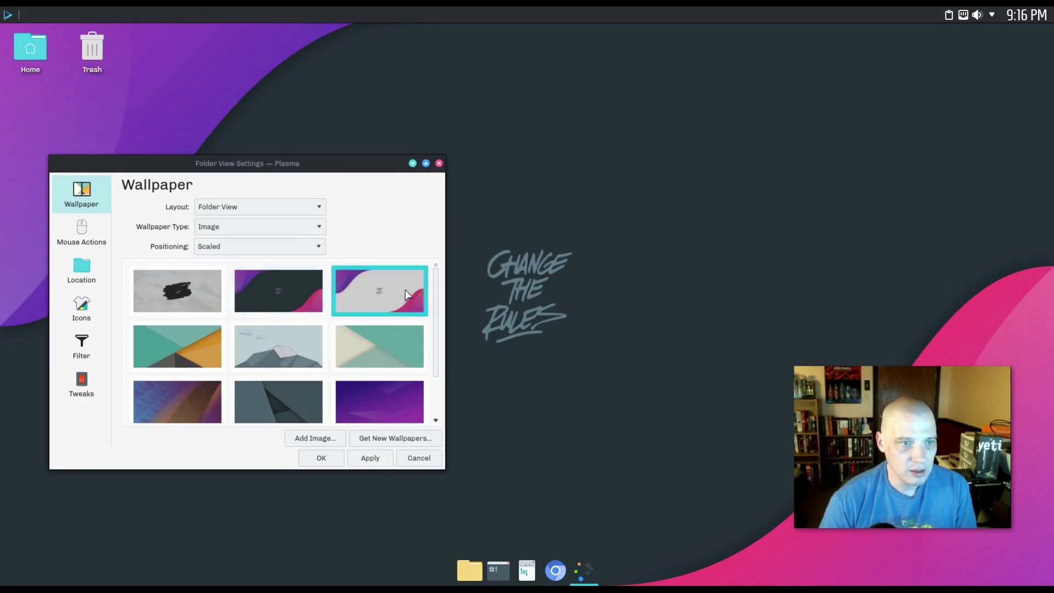
left_click(384, 460)
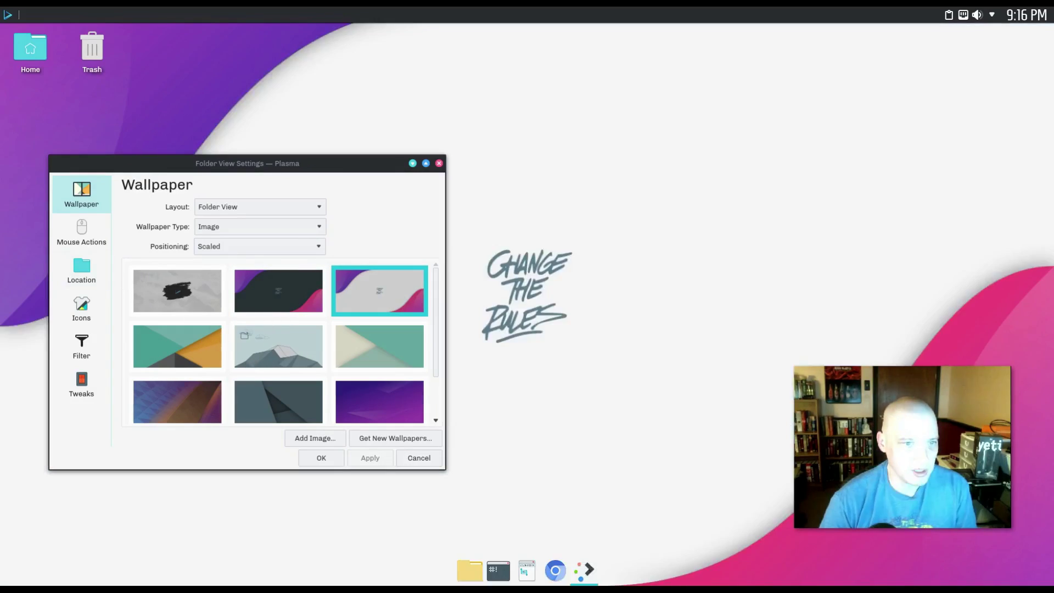
key("Down")
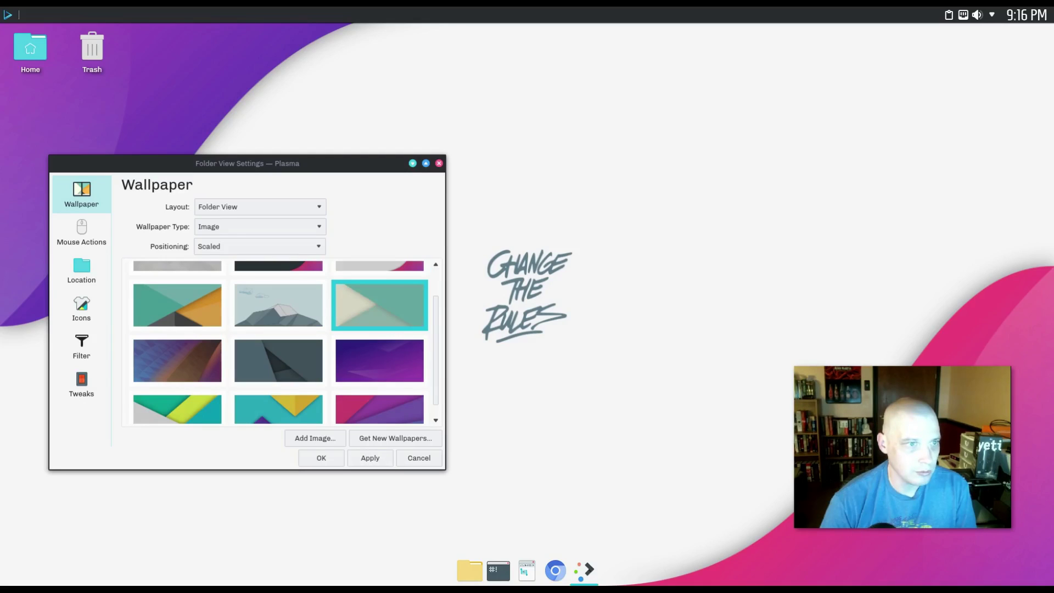
left_click(376, 457)
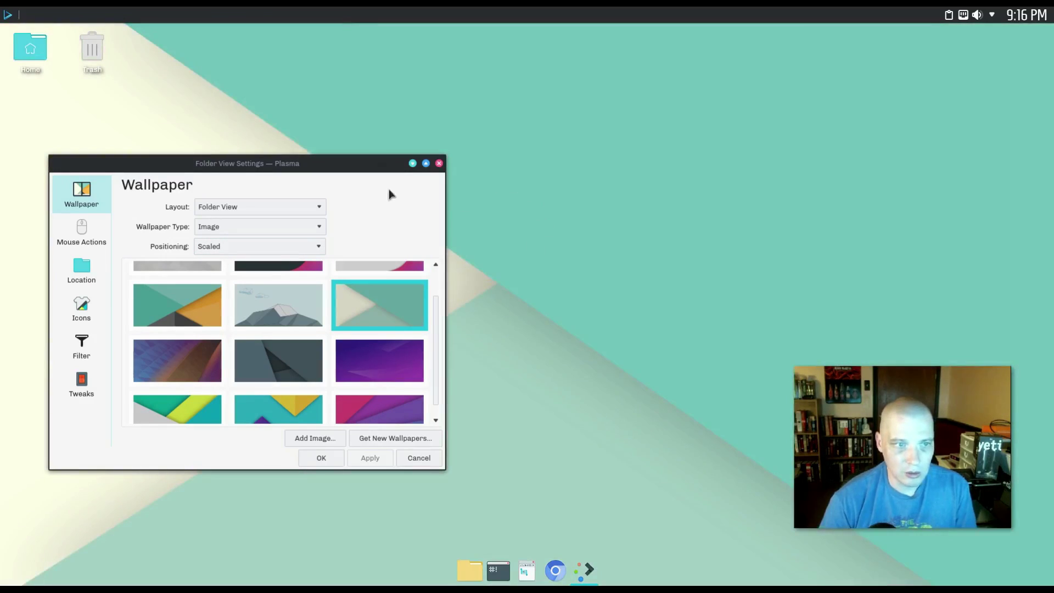
- Apply the teal-and-orange wallpaper, then set the dark 'Change the rules' wallpaper and close settings
scroll(398, 402, "down", 1)
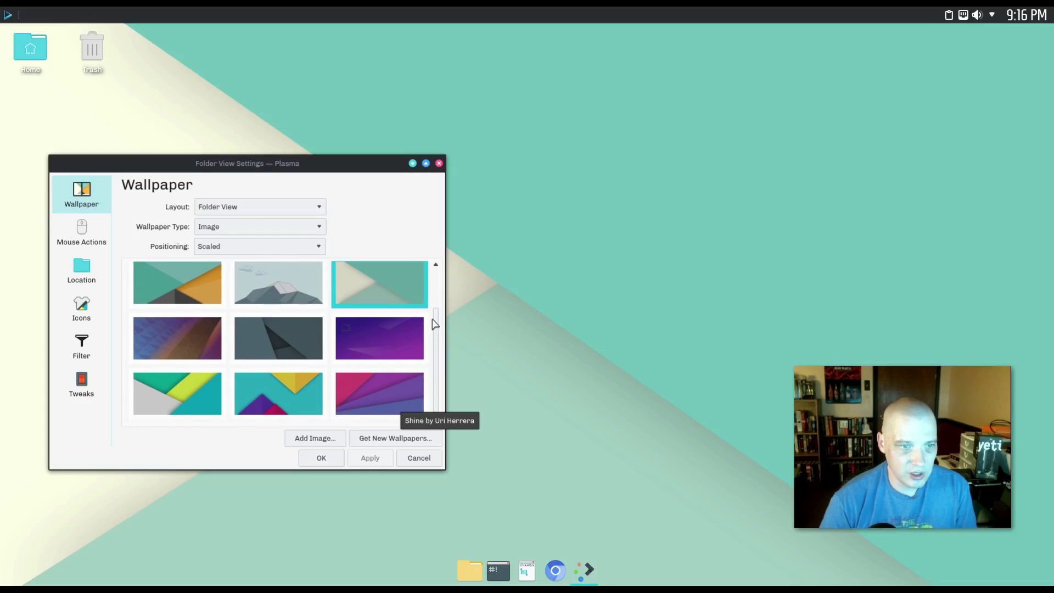
left_click_drag(436, 324, 430, 228)
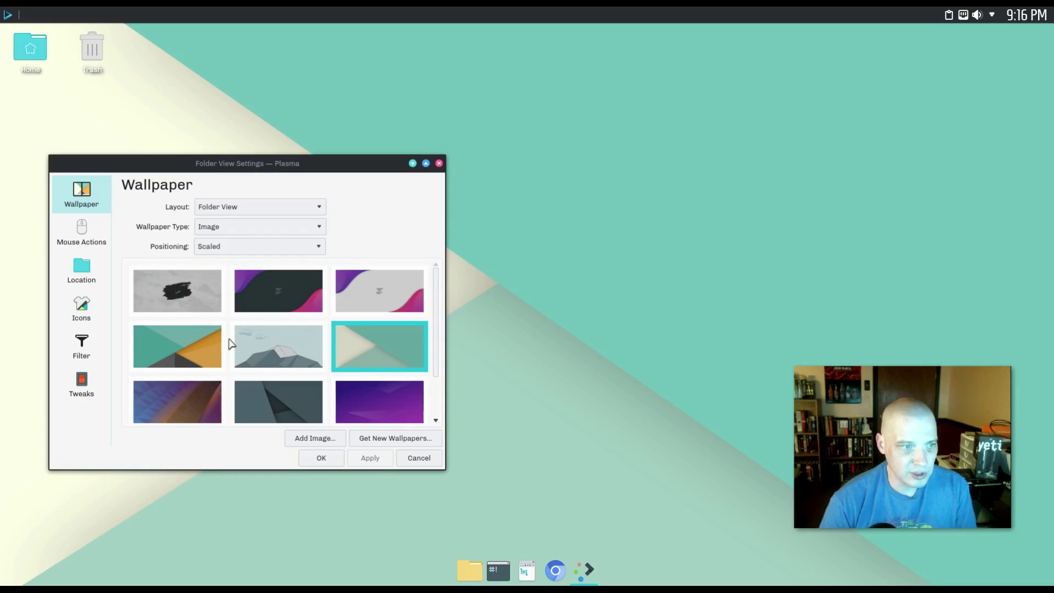
left_click(205, 343)
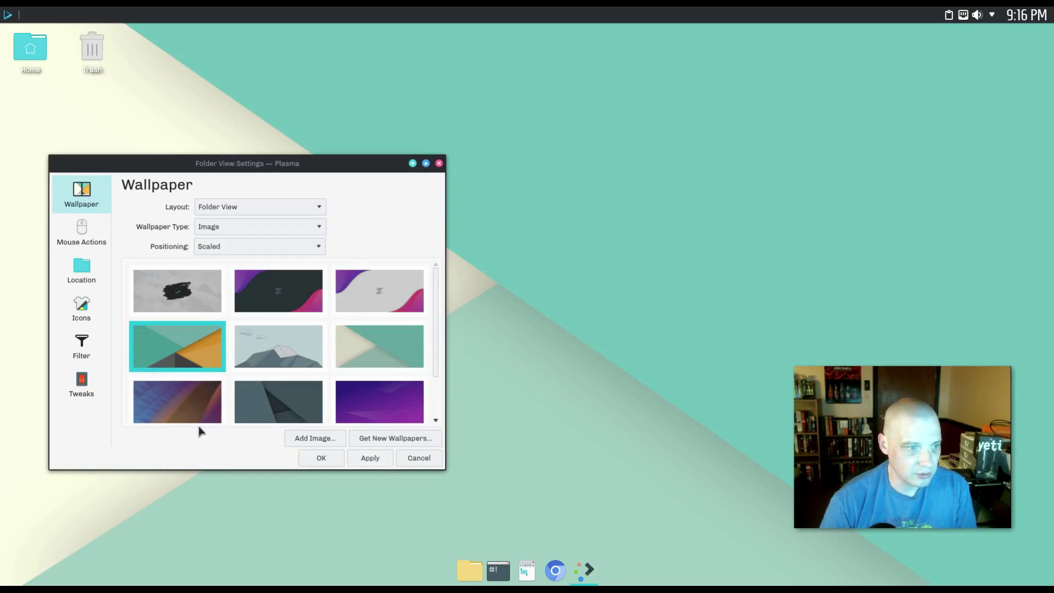
left_click(375, 459)
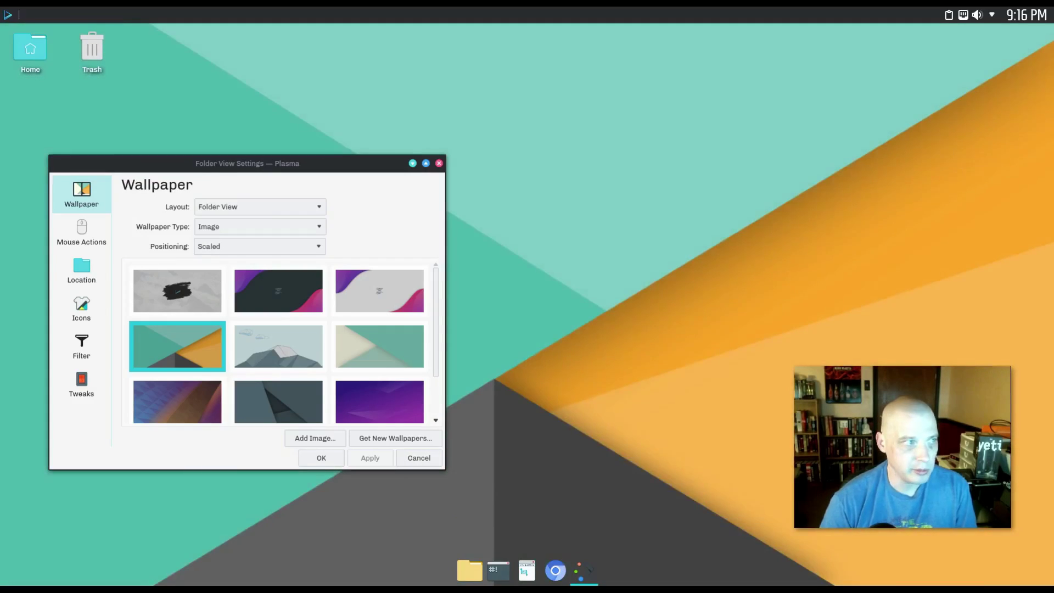
double_click(279, 291)
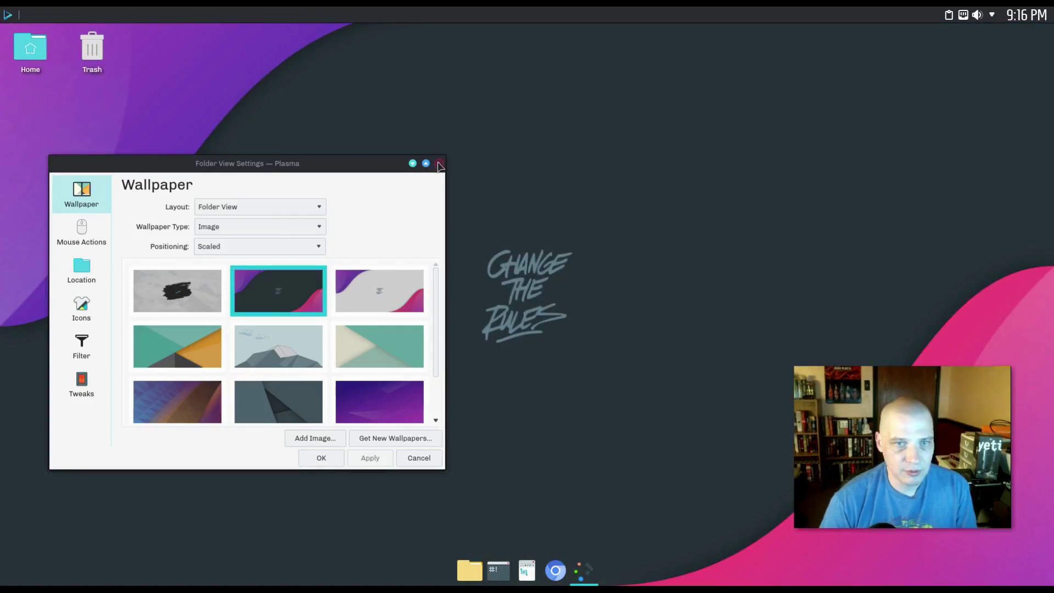
left_click(439, 163)
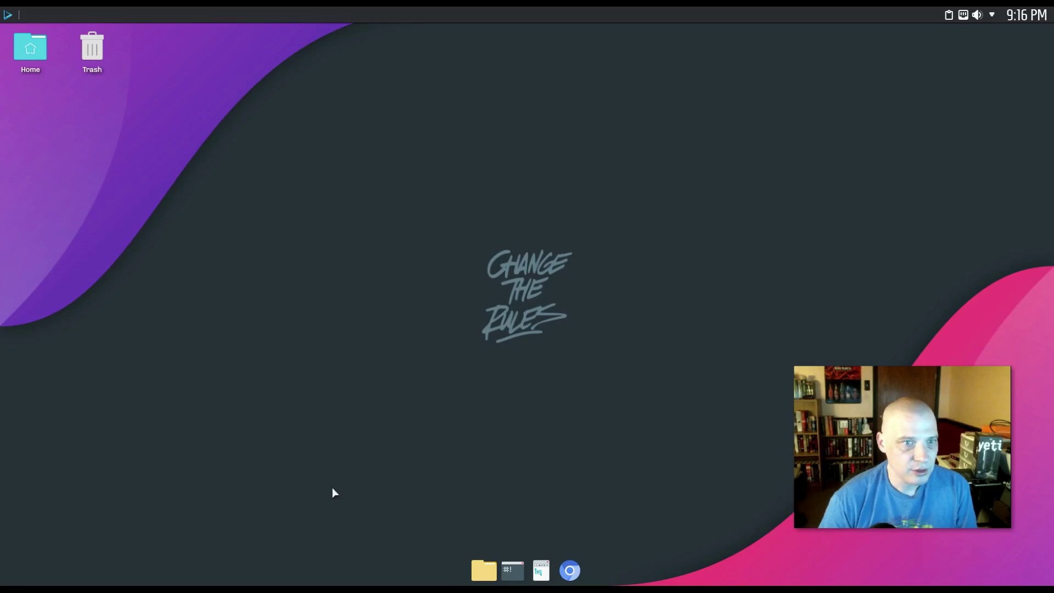
- Open the icon theme settings and apply the Adwaita icon theme
right_click(287, 222)
left_click(357, 153)
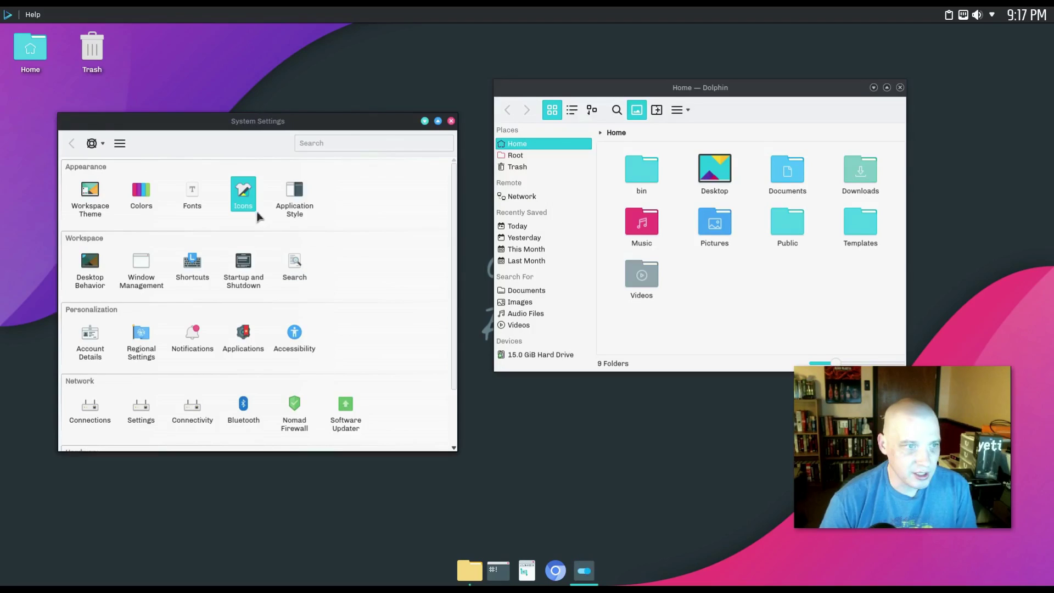
left_click(245, 194)
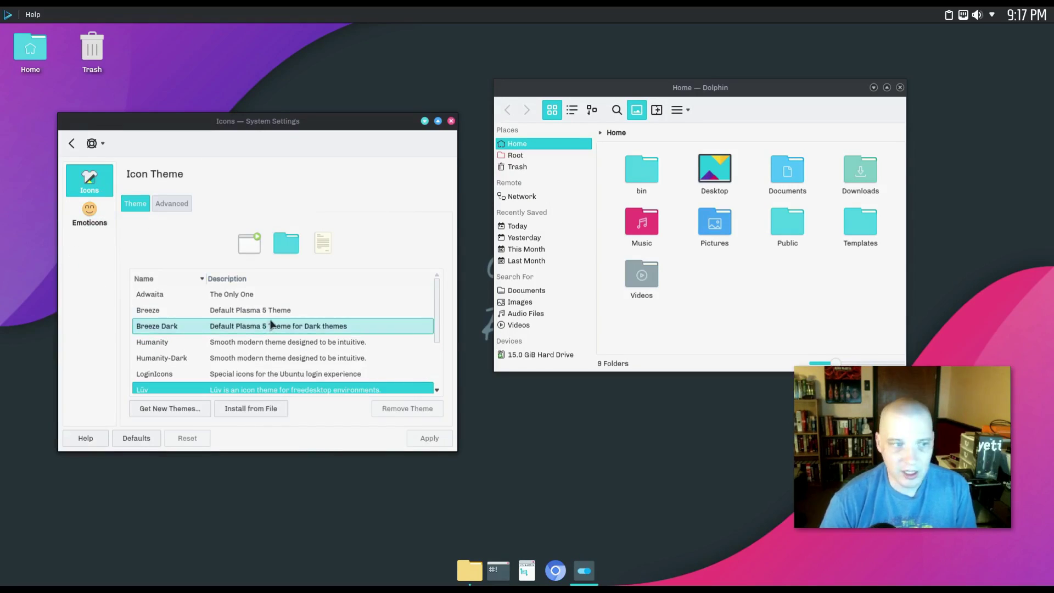
left_click(303, 302)
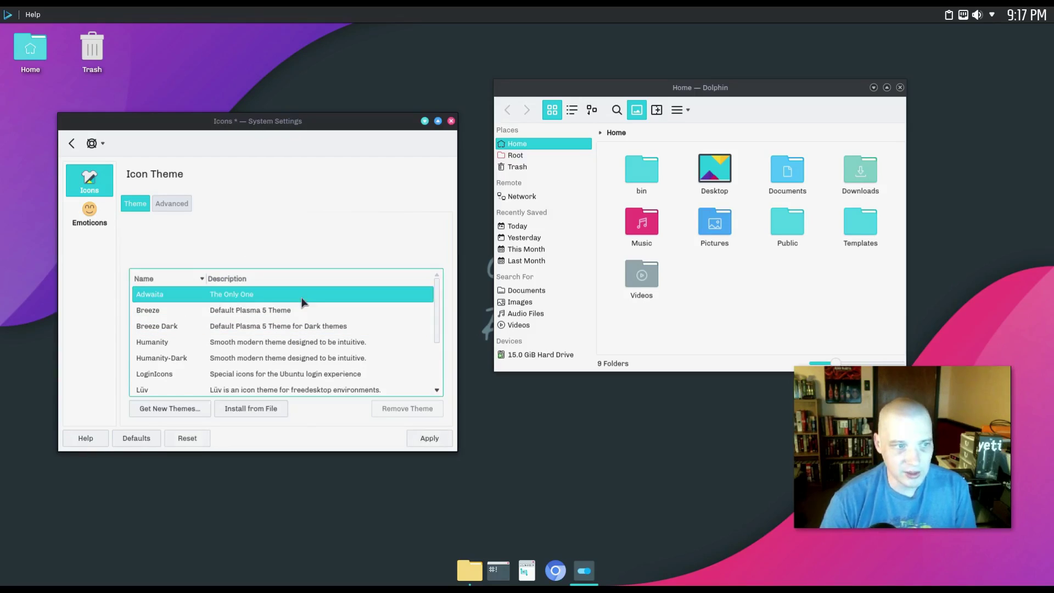
left_click(430, 438)
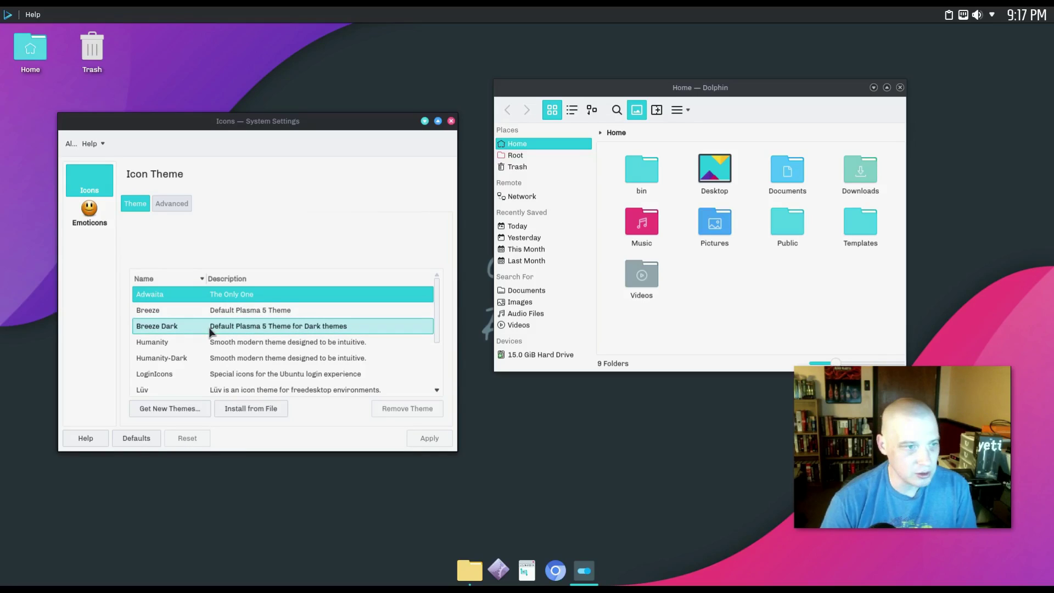
- Apply the Lüv icon theme and close the Home file manager window
scroll(214, 313, "down", 2)
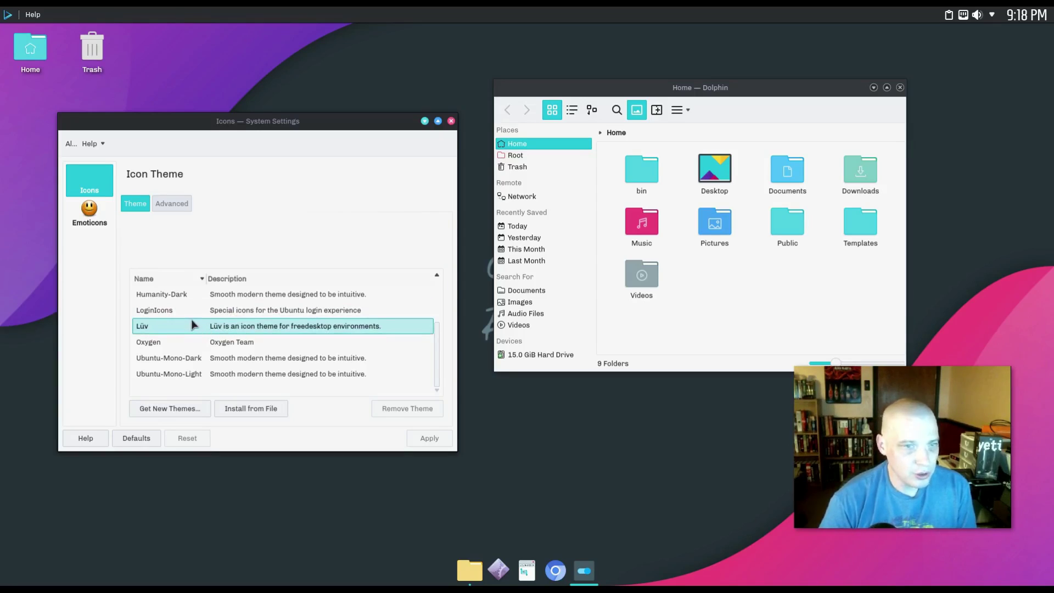
left_click(146, 341)
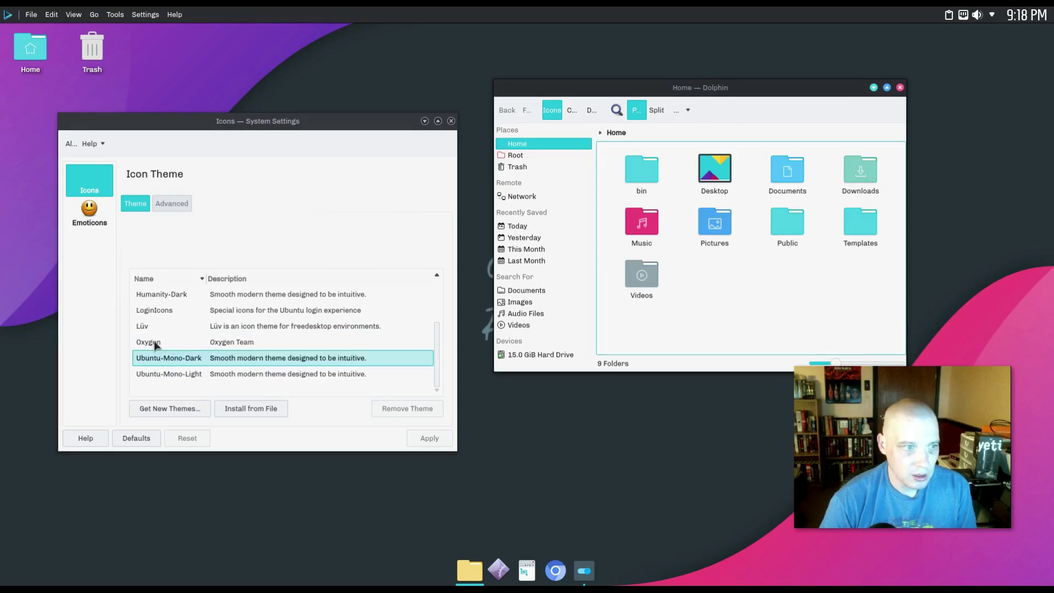
left_click(149, 326)
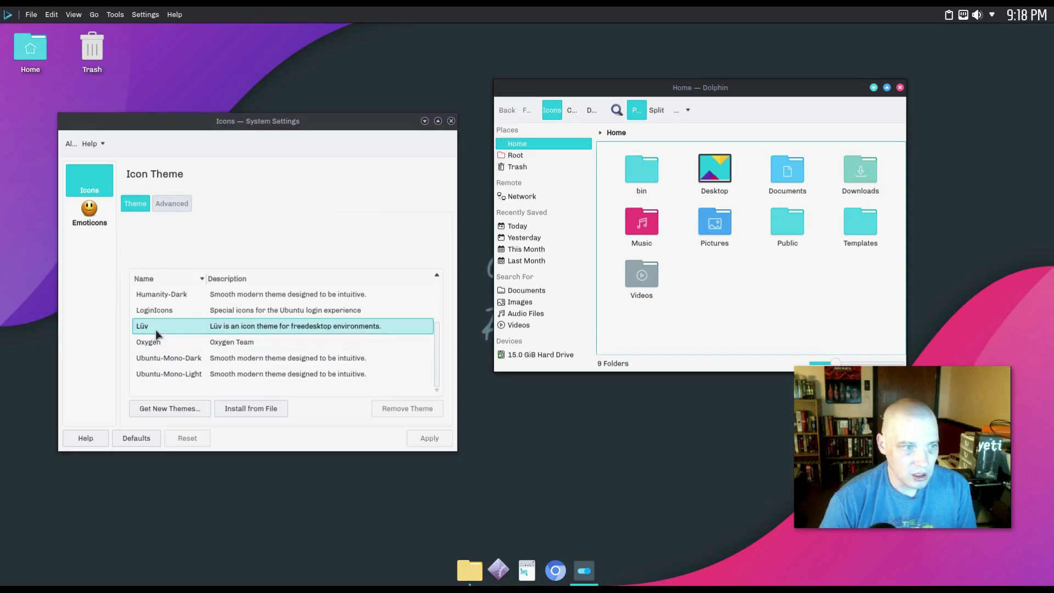
left_click(429, 439)
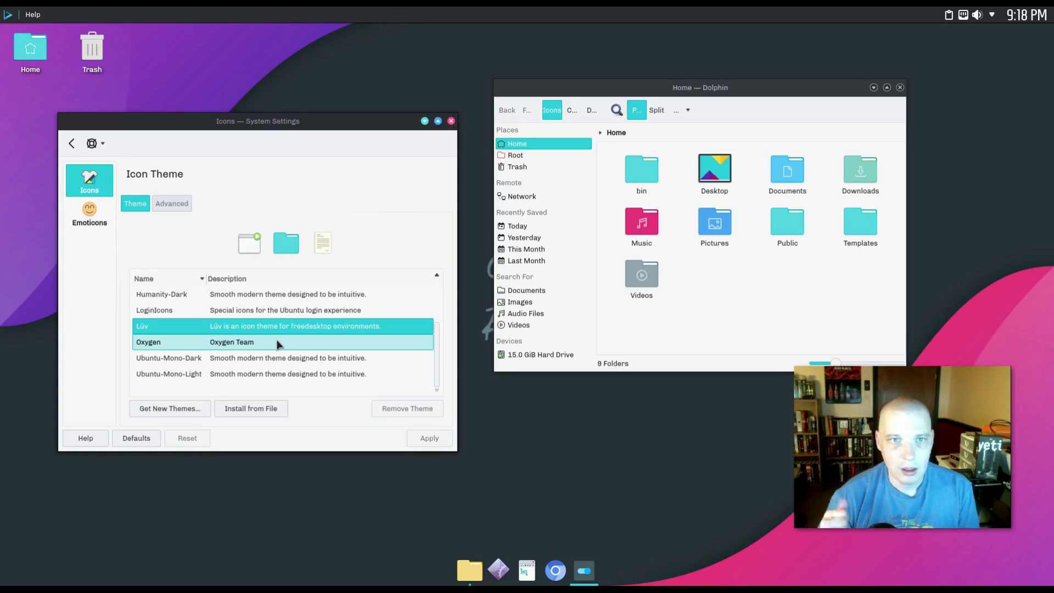
left_click_drag(812, 89, 692, 190)
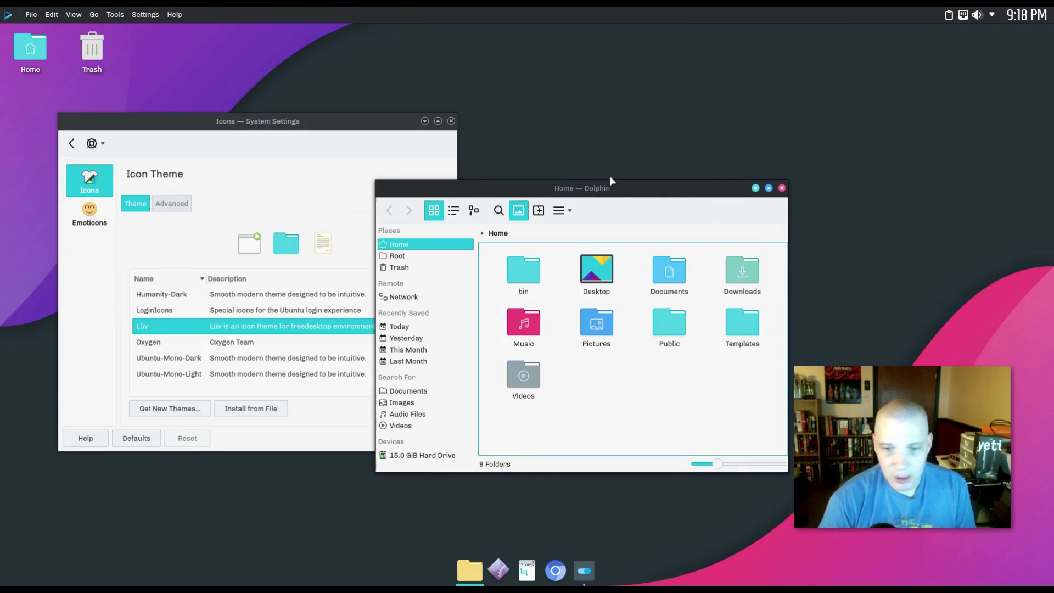
left_click(783, 188)
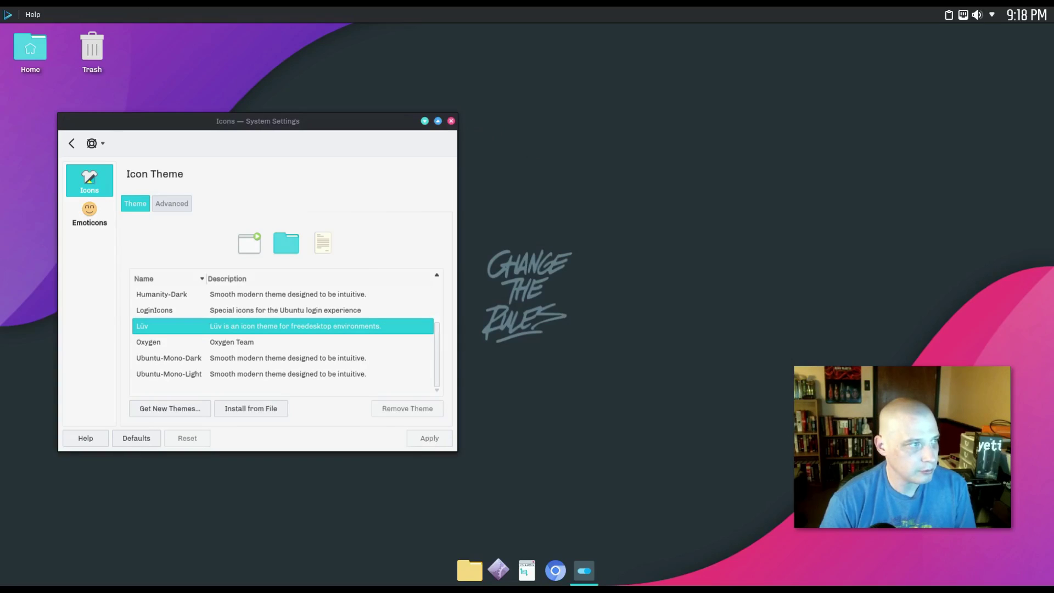
- Open Nomad Firewall, check its Connections and Logs tabs, then go back to the overview
key("alt+Left")
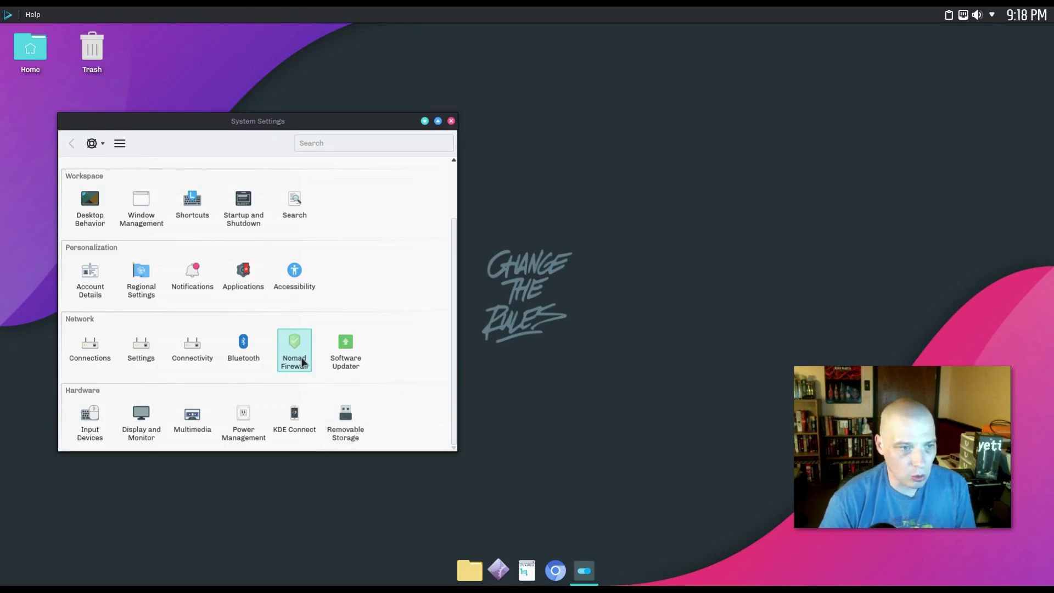
left_click(302, 362)
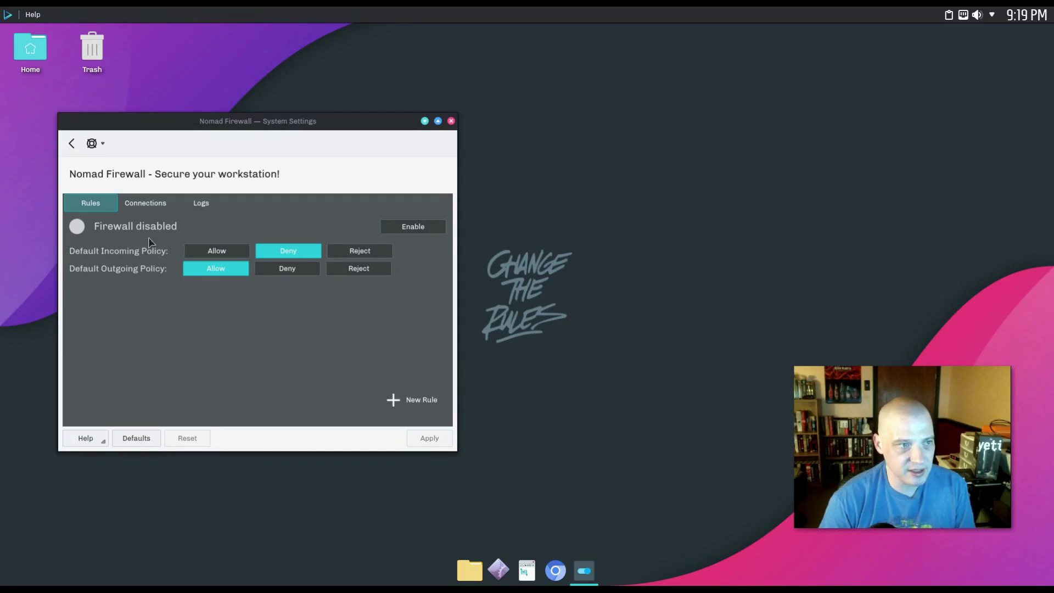
left_click(162, 203)
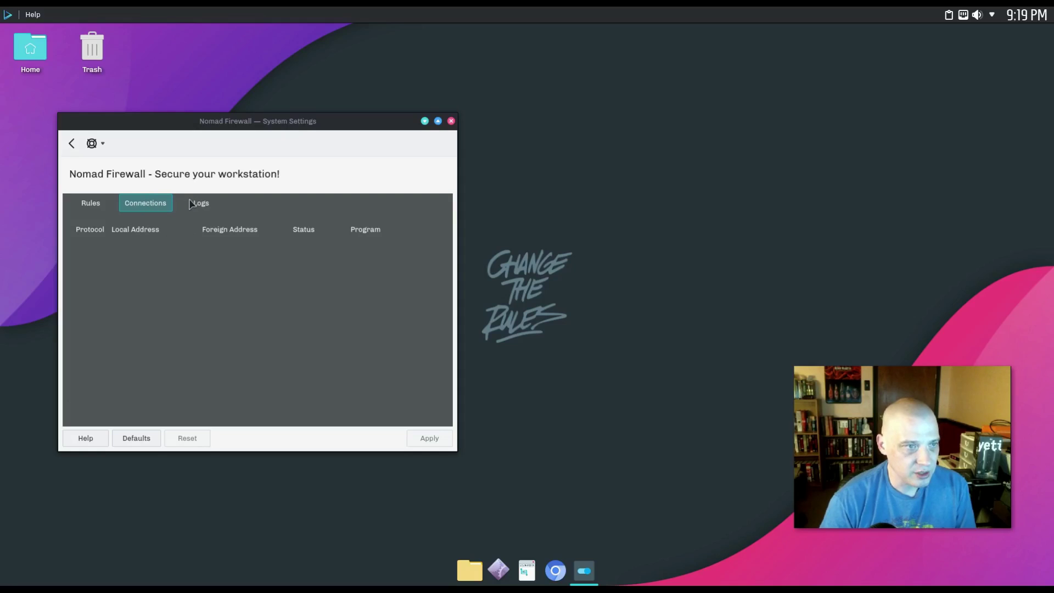
left_click(198, 204)
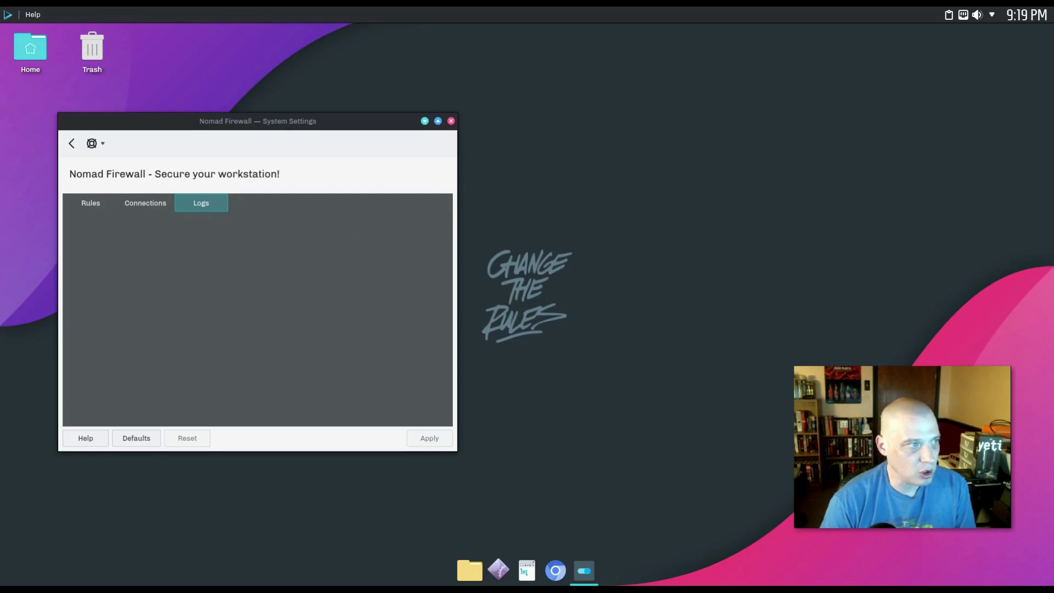
key("alt+Left")
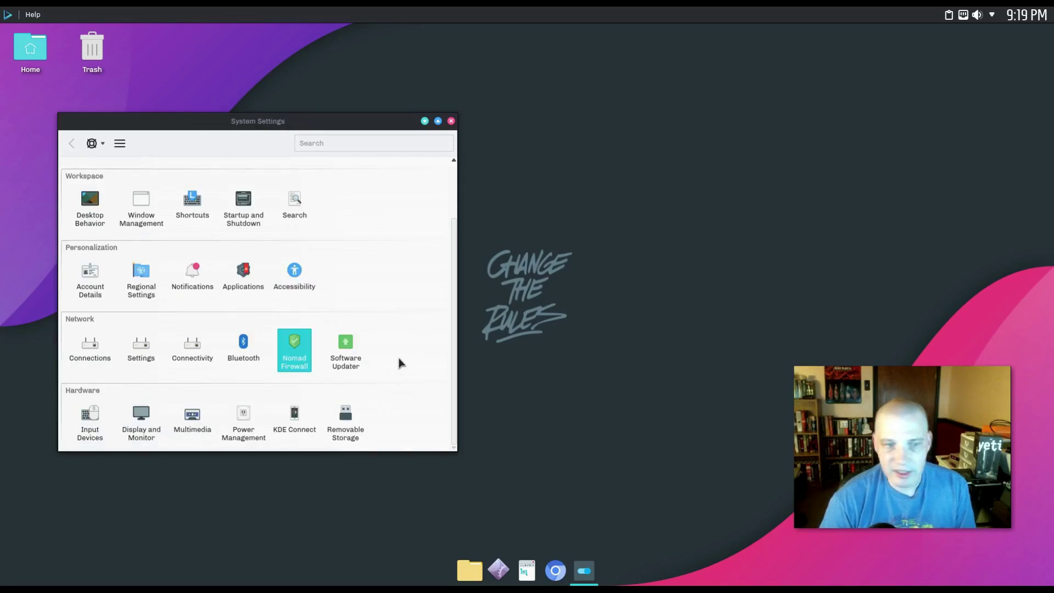
- Launch the Software Updater and authenticate with the account password
left_click(354, 357)
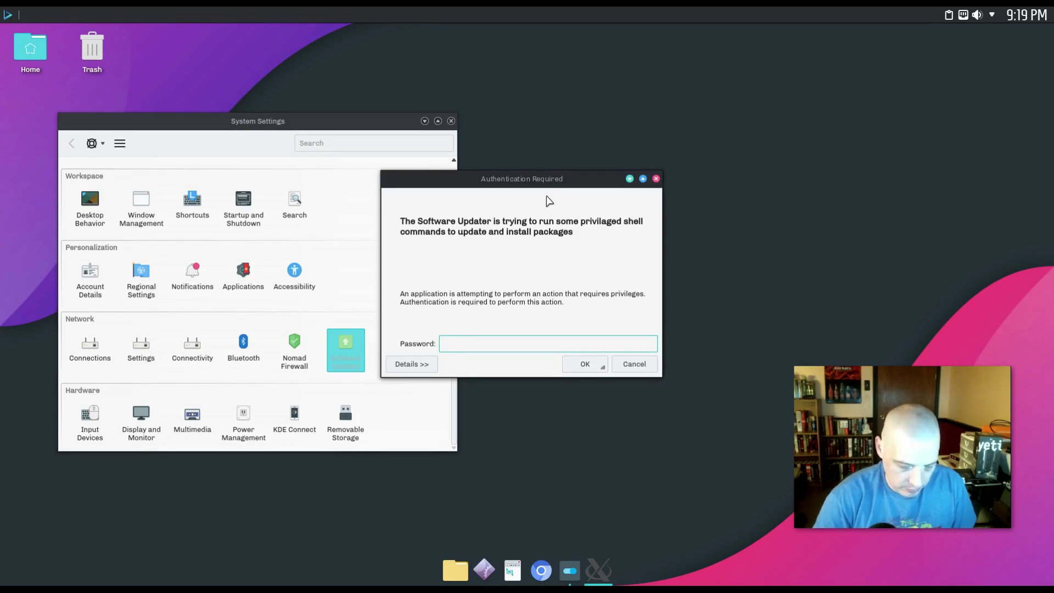
type("***")
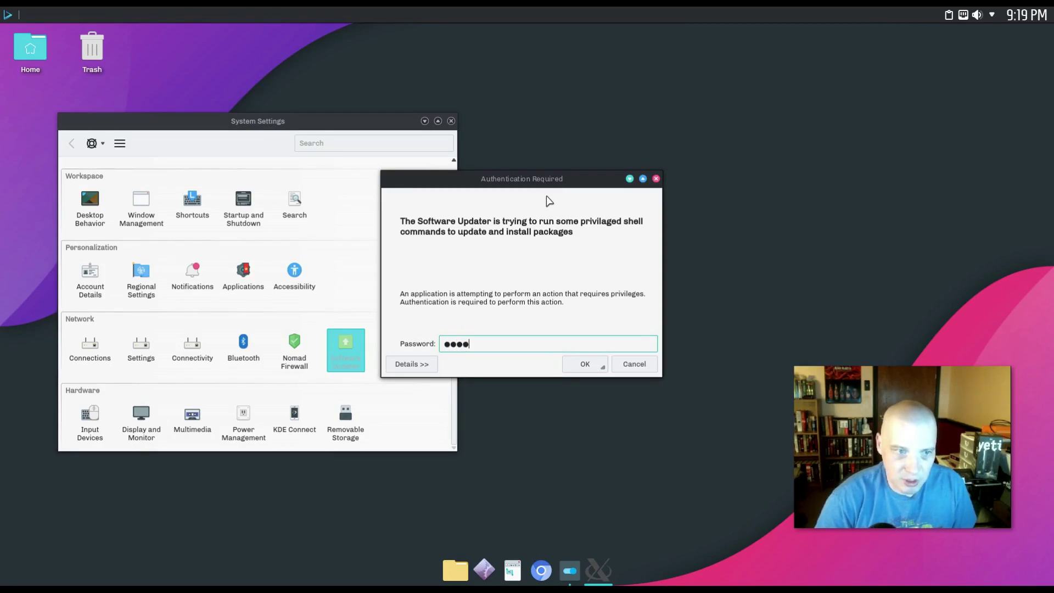
key("BackSpace")
key("BackSpace")
type("**")
key("Return")
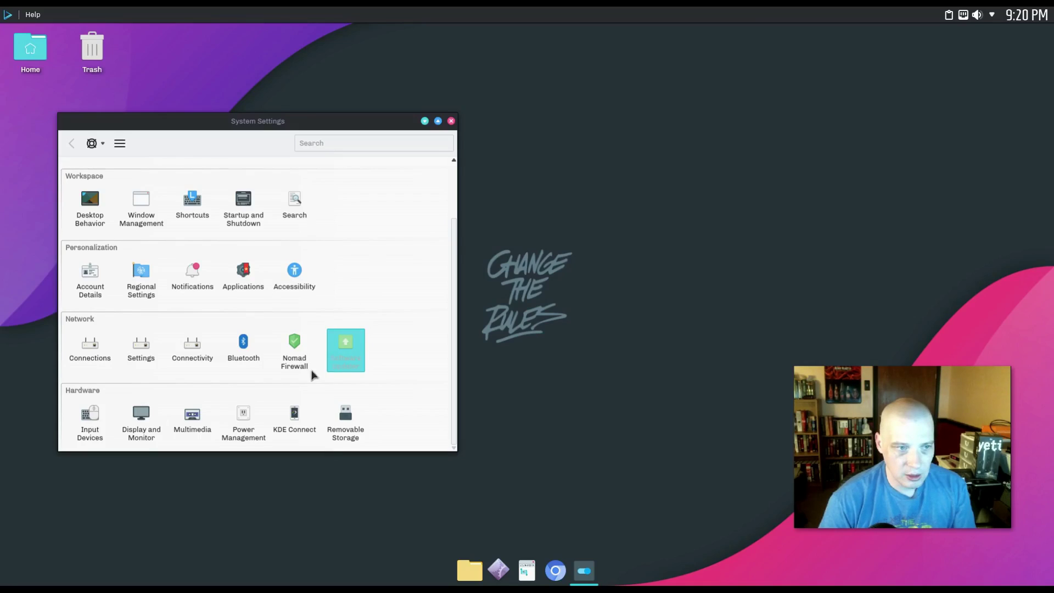
- Open and close the Dolphin file manager, then move the System Settings window up-right
left_click(470, 571)
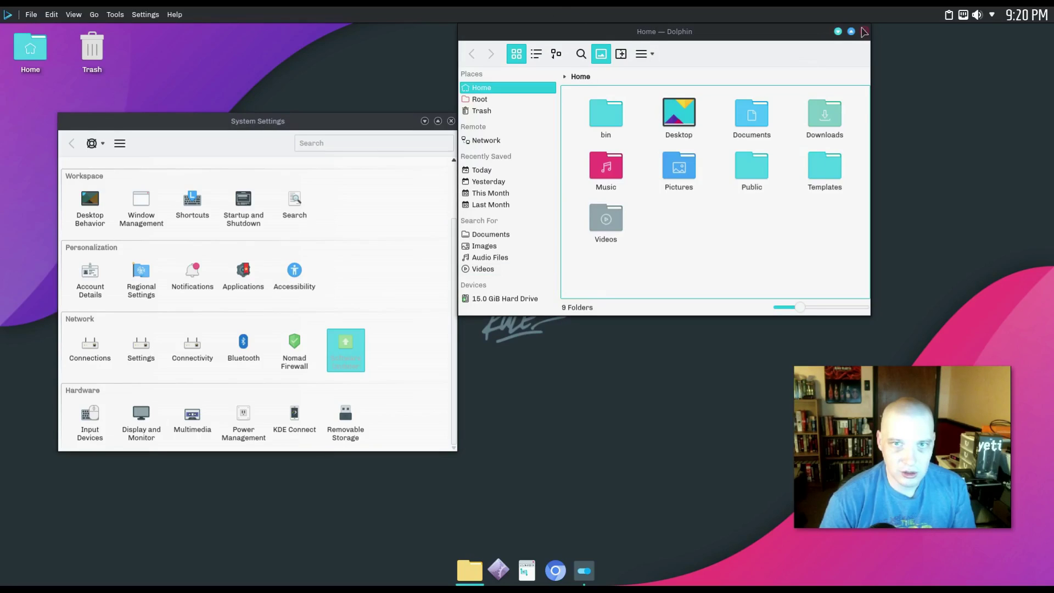
left_click(863, 32)
left_click_drag(400, 115, 529, 153)
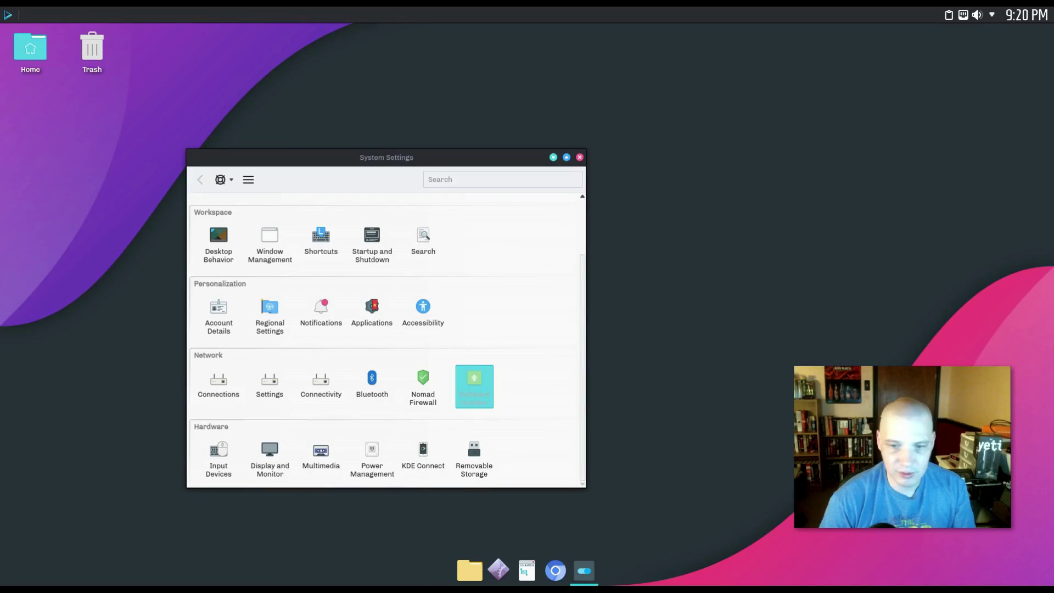
- Run xkill in a new Konsole terminal and click System Settings to force-close it
key("ctrl+alt+t")
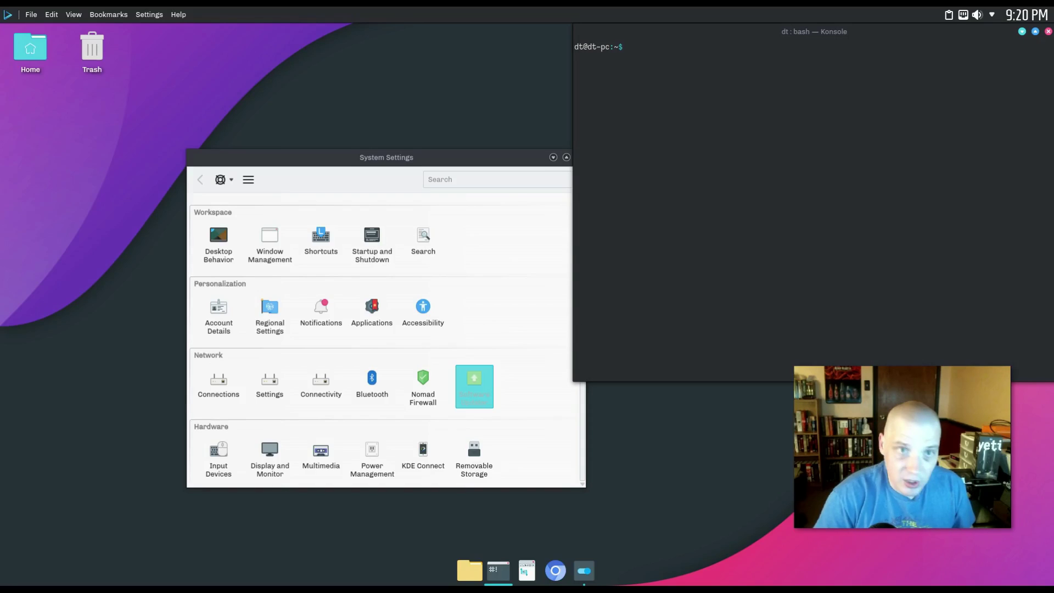
type("xkill")
key("Return")
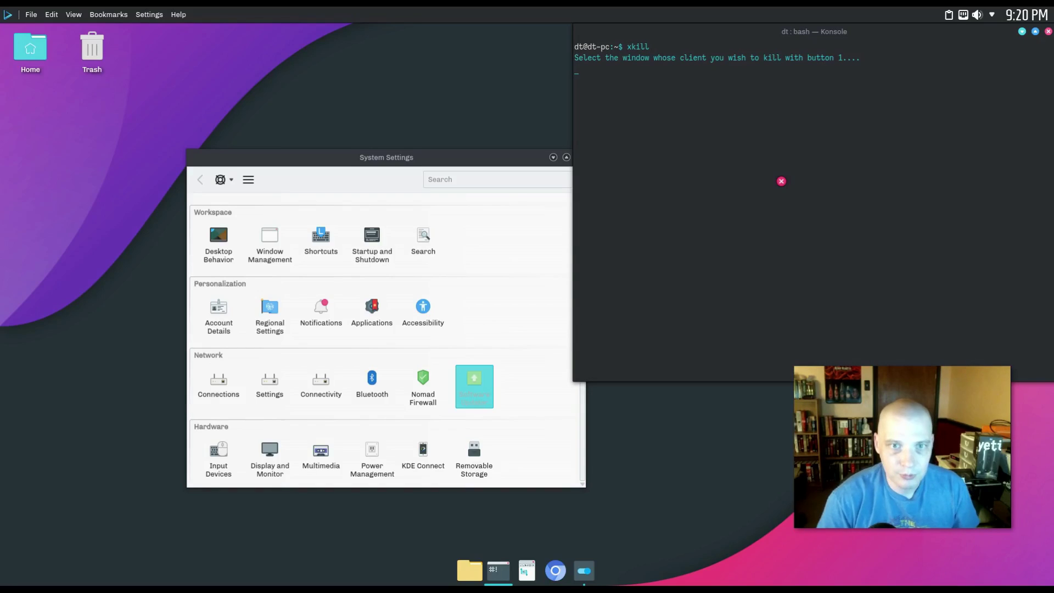
left_click(461, 277)
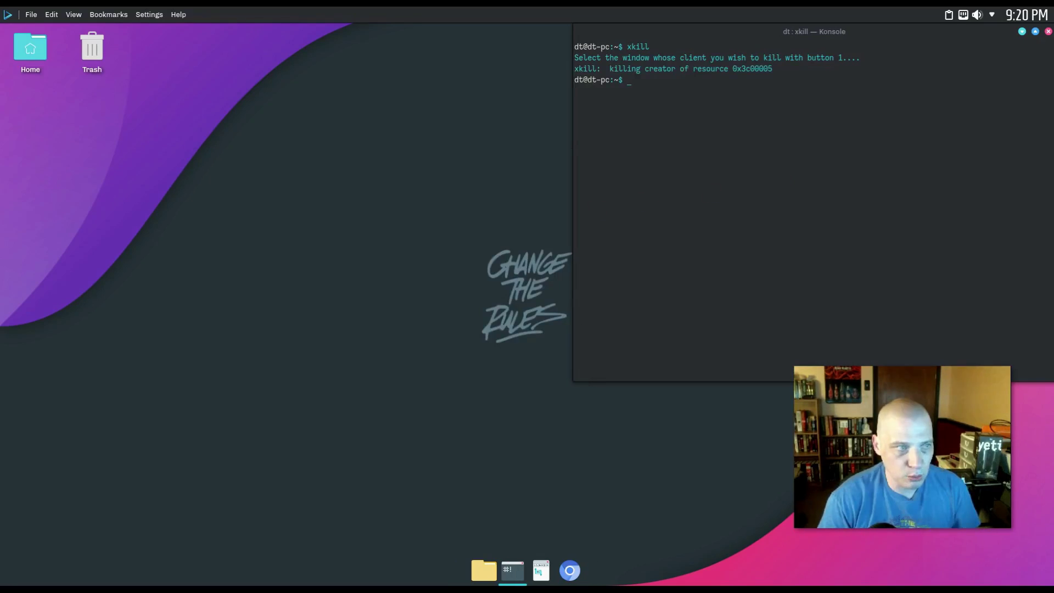
key("alt+F4")
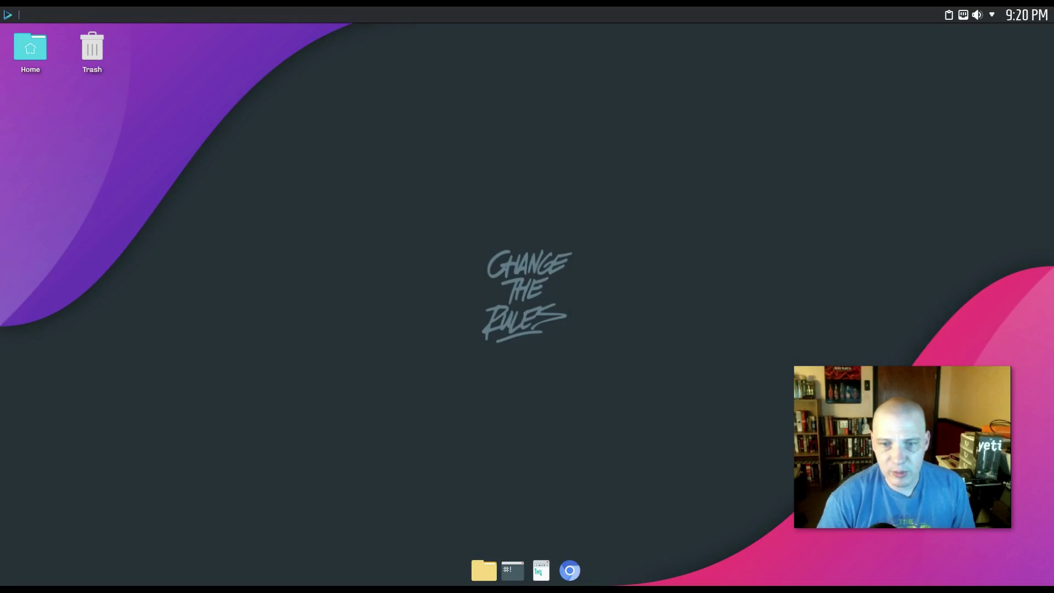